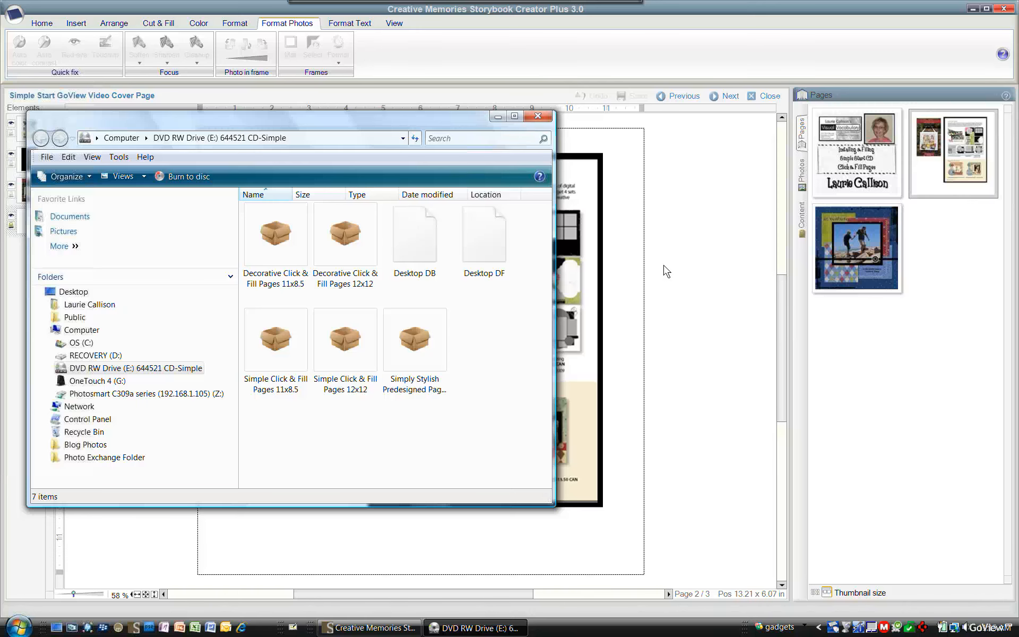
Step: Install the Simple Click & Fill Pages 12x12 package from the CD and close the disc's folder window
click(344, 355)
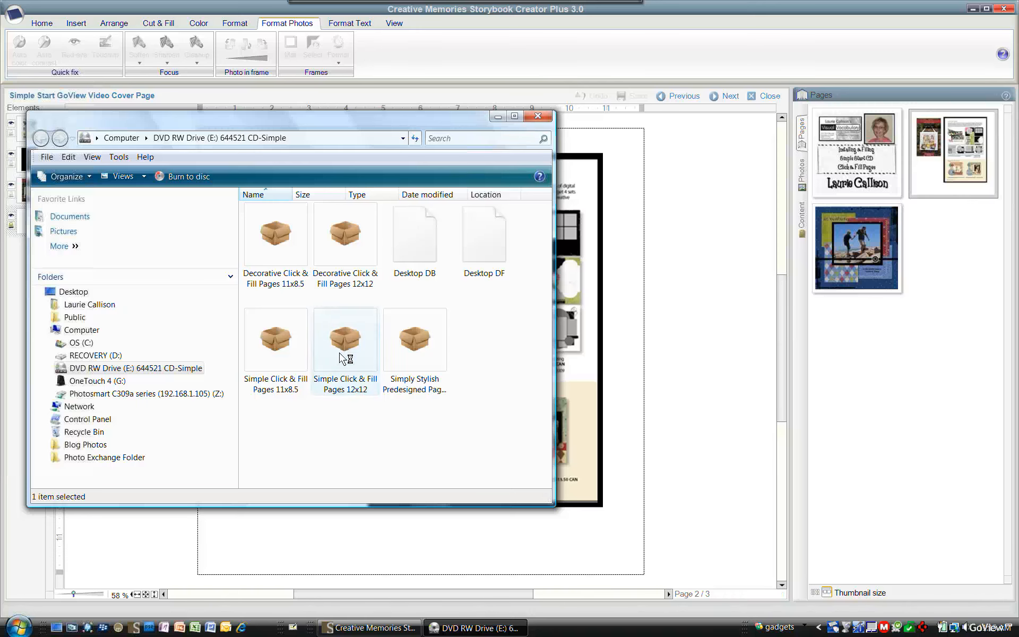
double_click(340, 358)
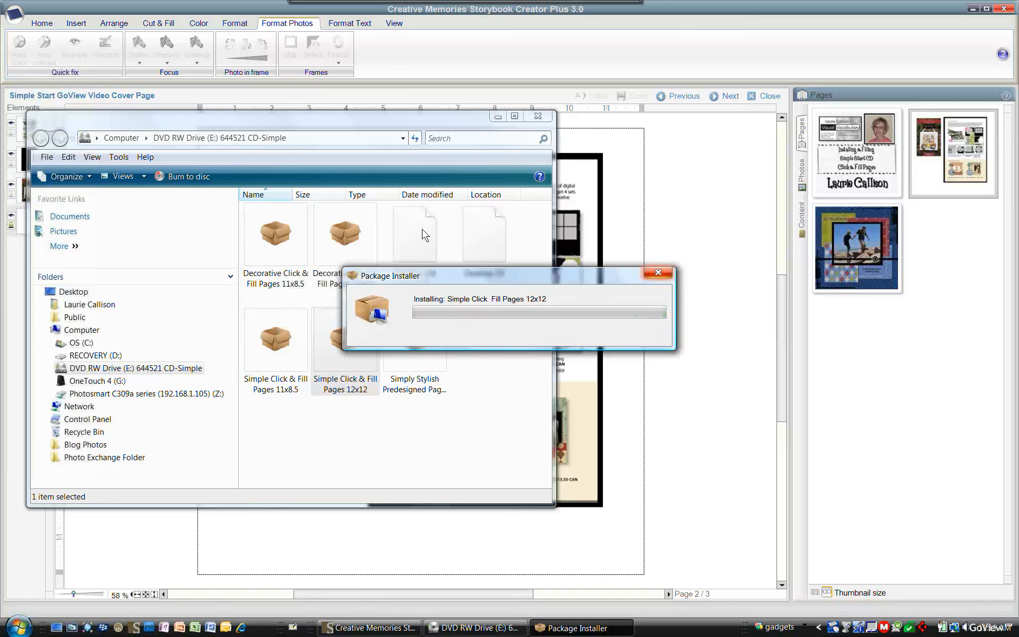
click(538, 117)
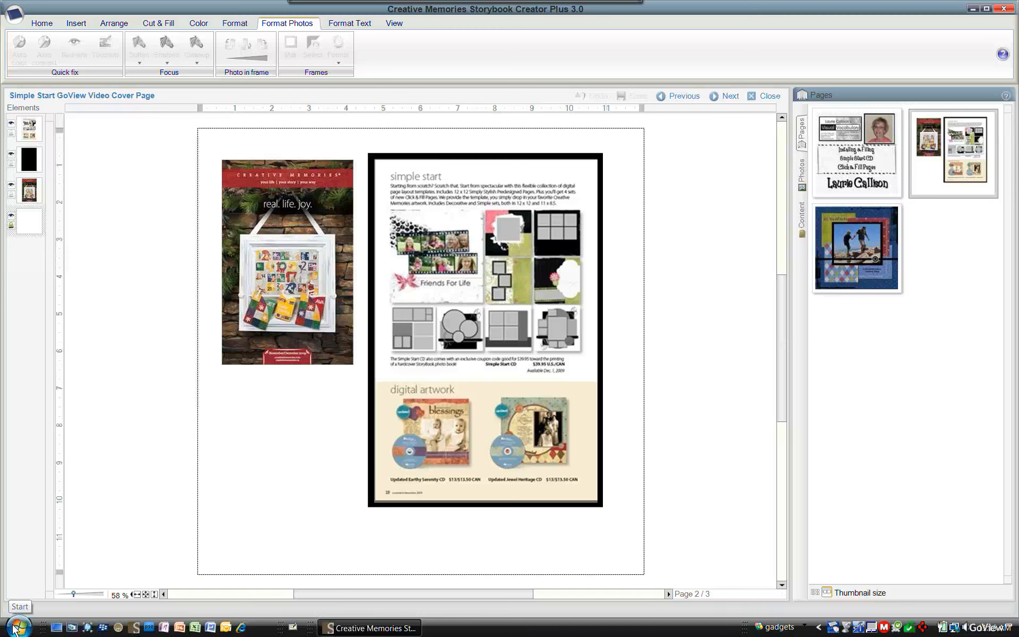
Step: Return to the storybook program and open its Content manager
mouse_move(367, 630)
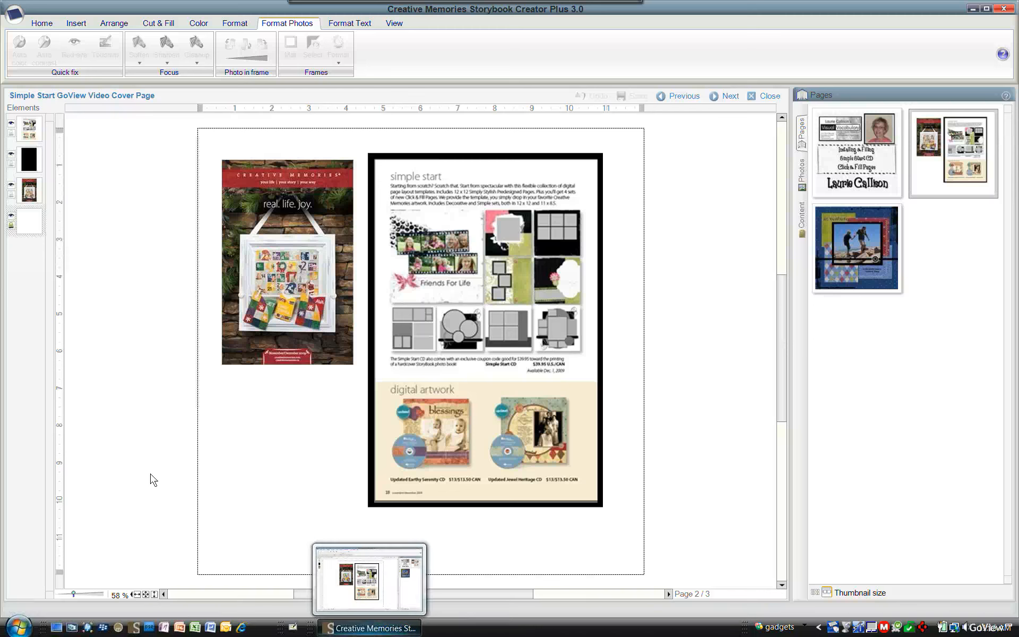
click(15, 15)
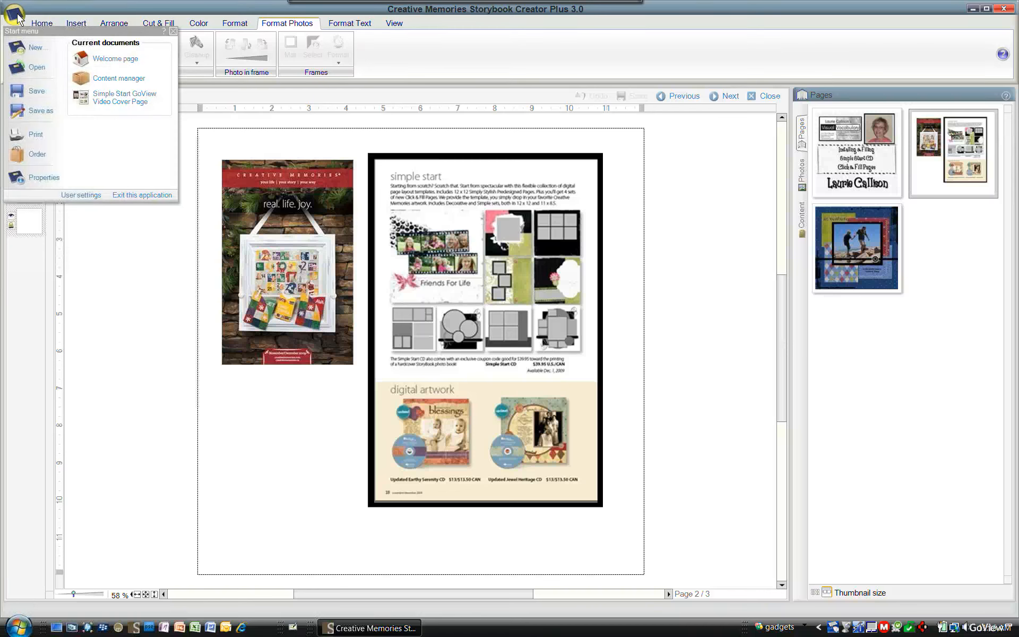
click(119, 78)
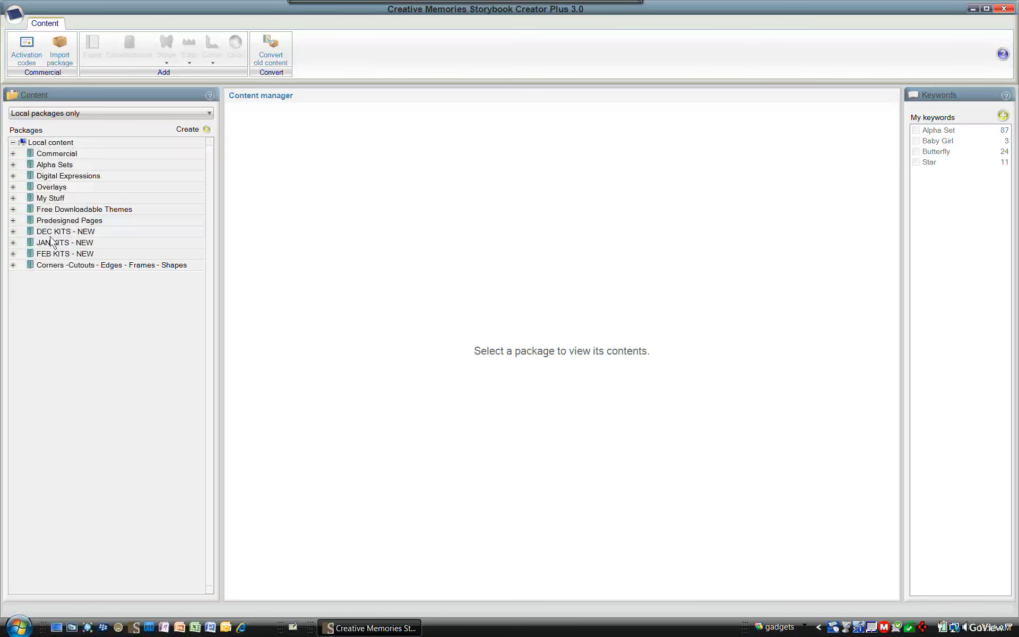
Step: Try to add a new activation code with the code field left blank, and close the activation code manager
click(24, 53)
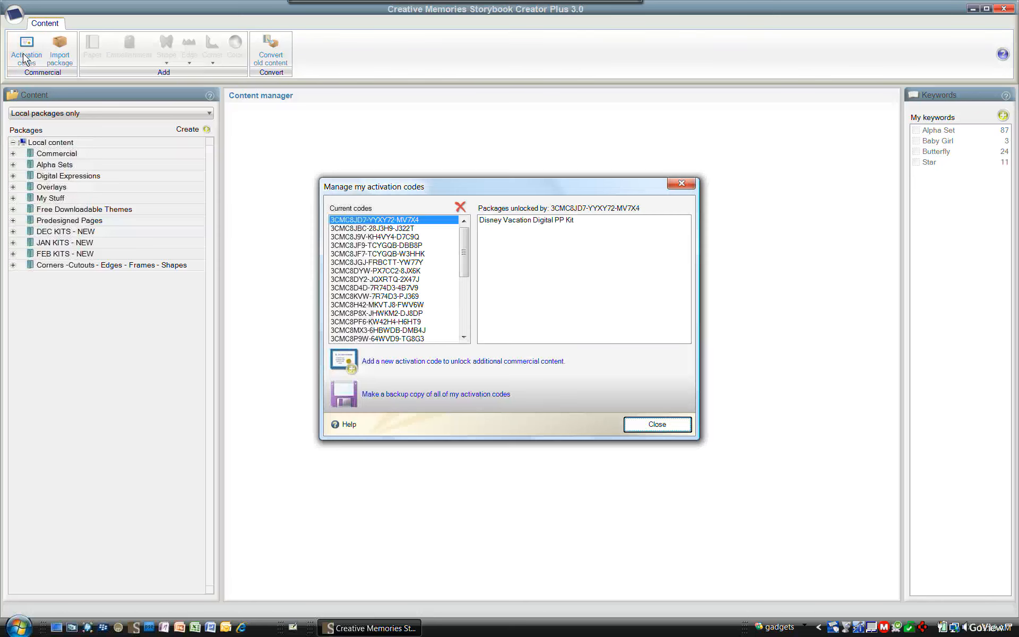
click(407, 362)
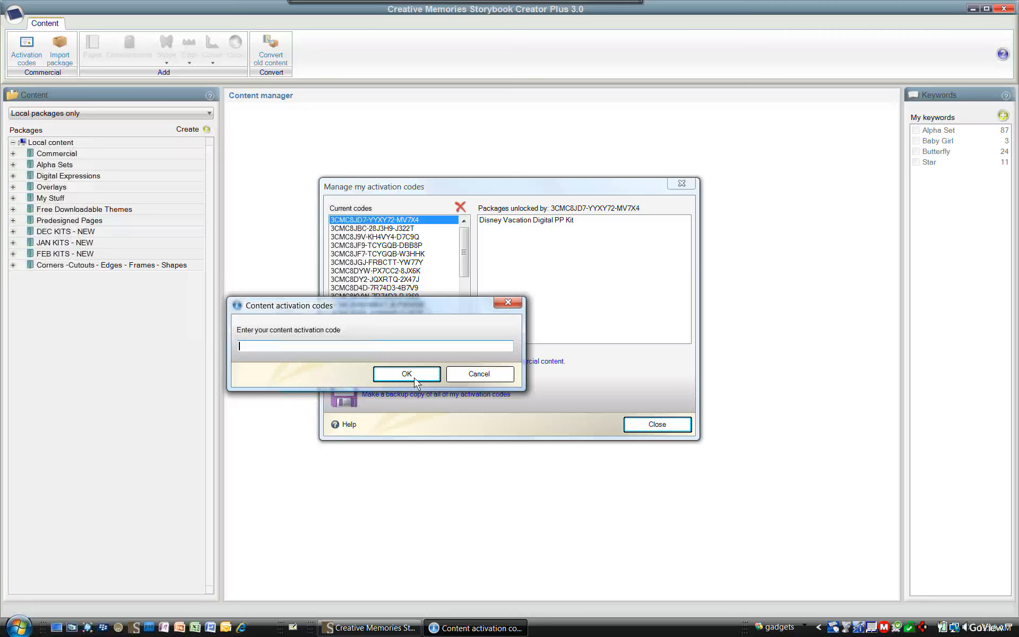
key(Return)
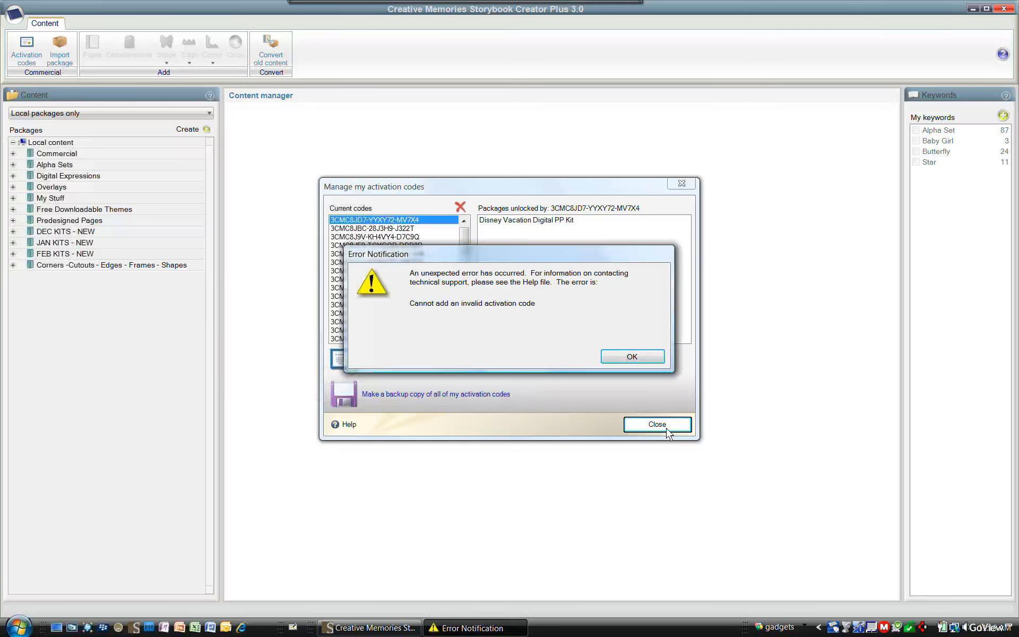
click(634, 361)
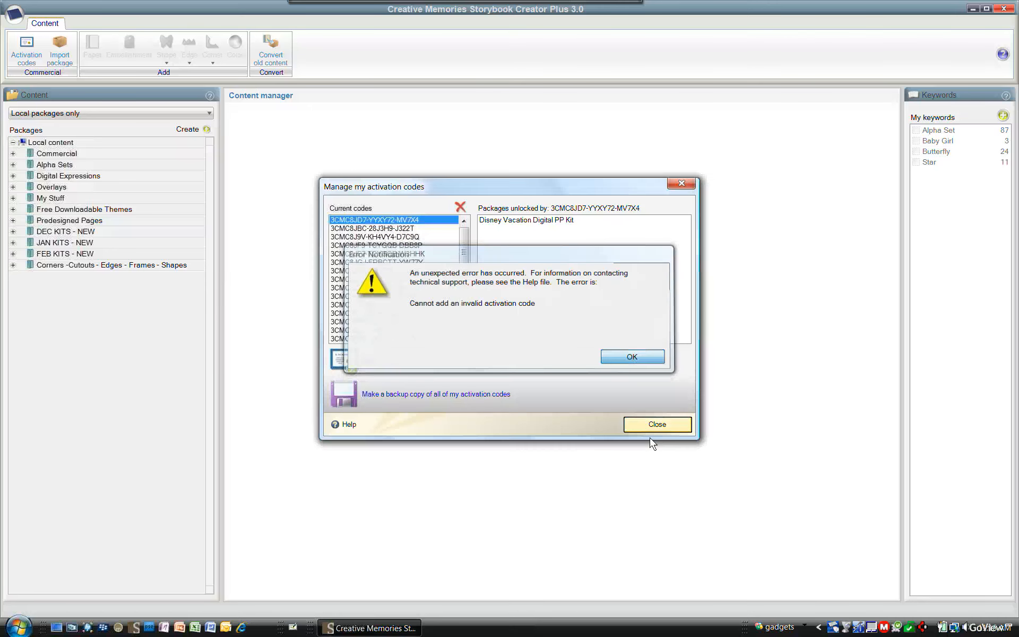
click(658, 424)
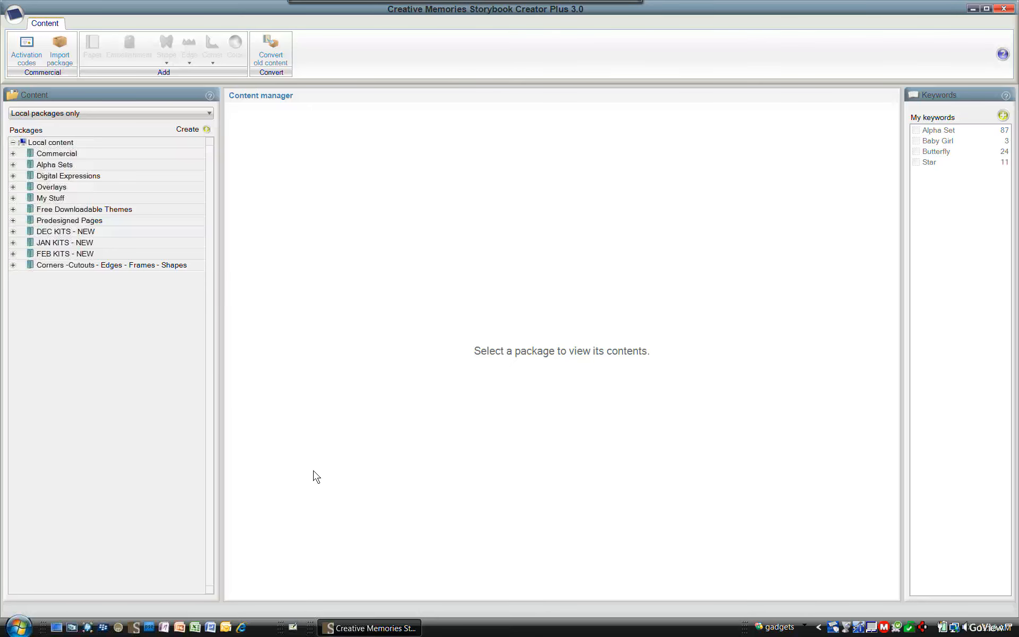
Step: Expand the Predesigned Pages group and view the Decorative Click & Fill Pages packages in 12x12 and 11x8.5
click(13, 209)
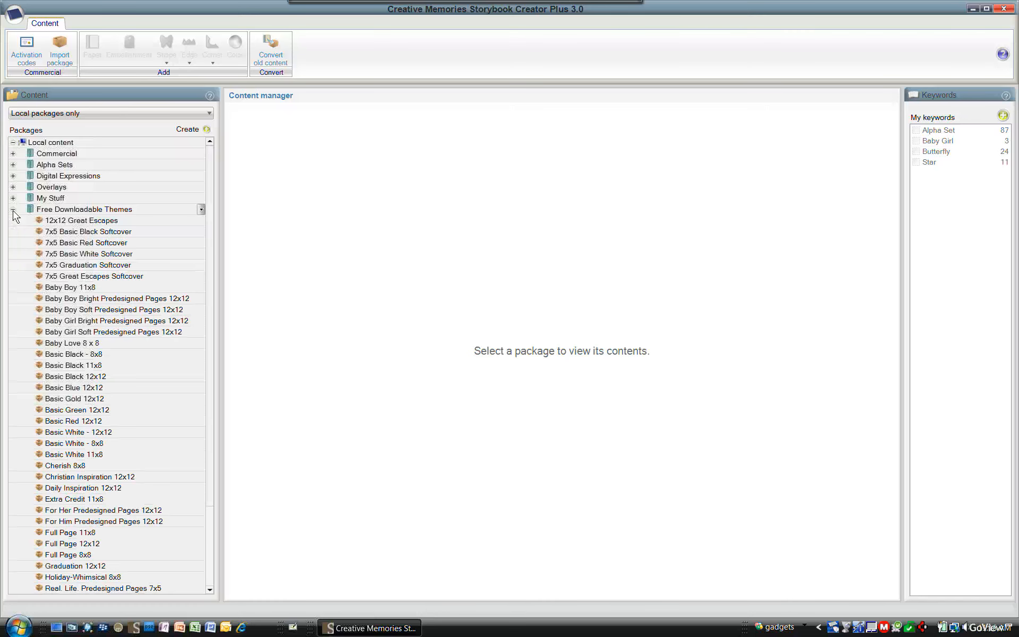
click(13, 209)
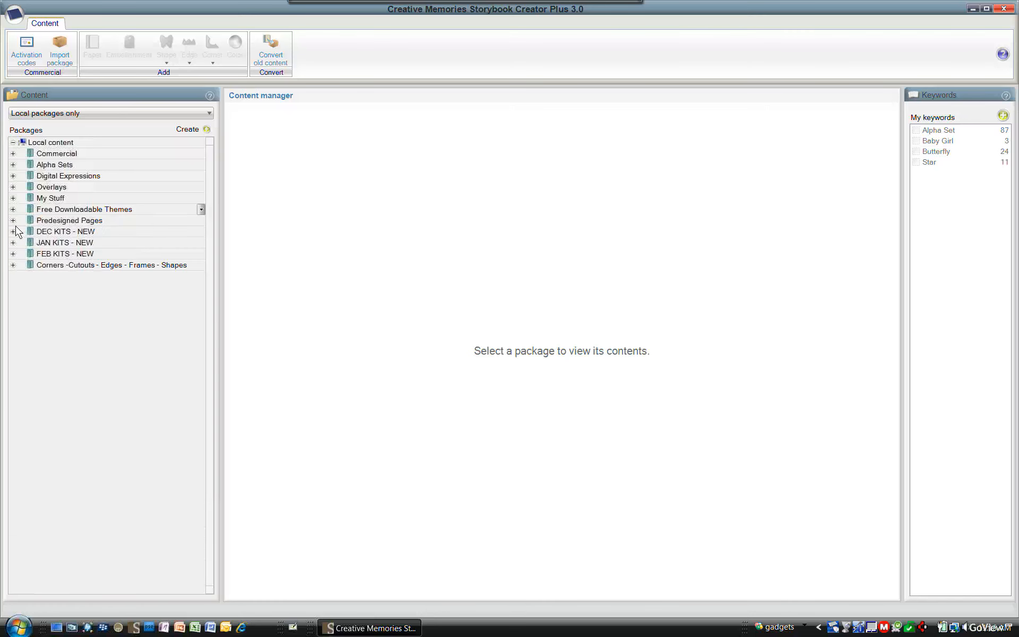
click(13, 220)
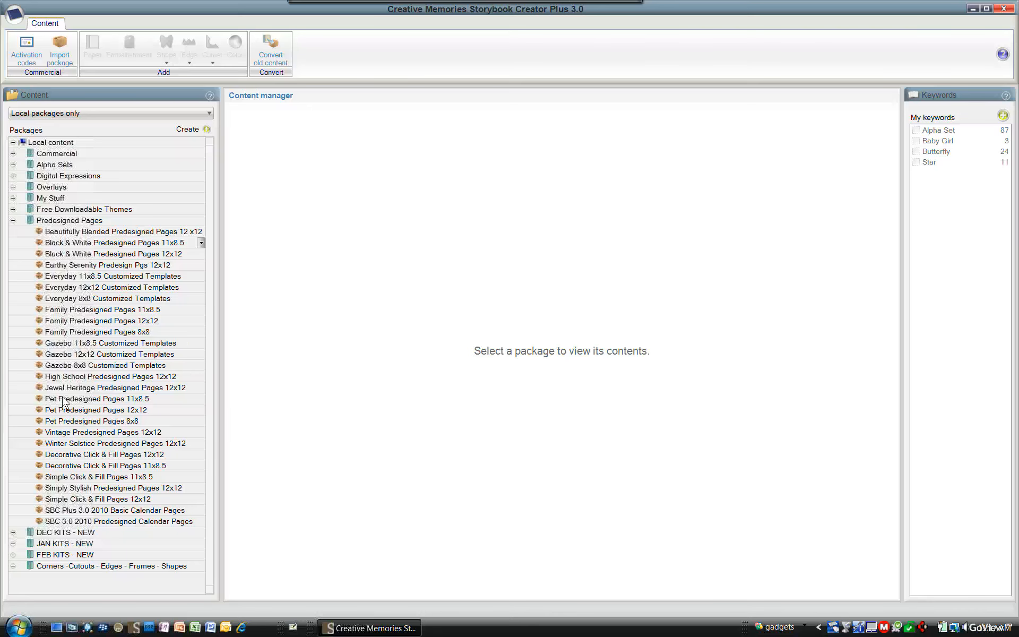
click(67, 458)
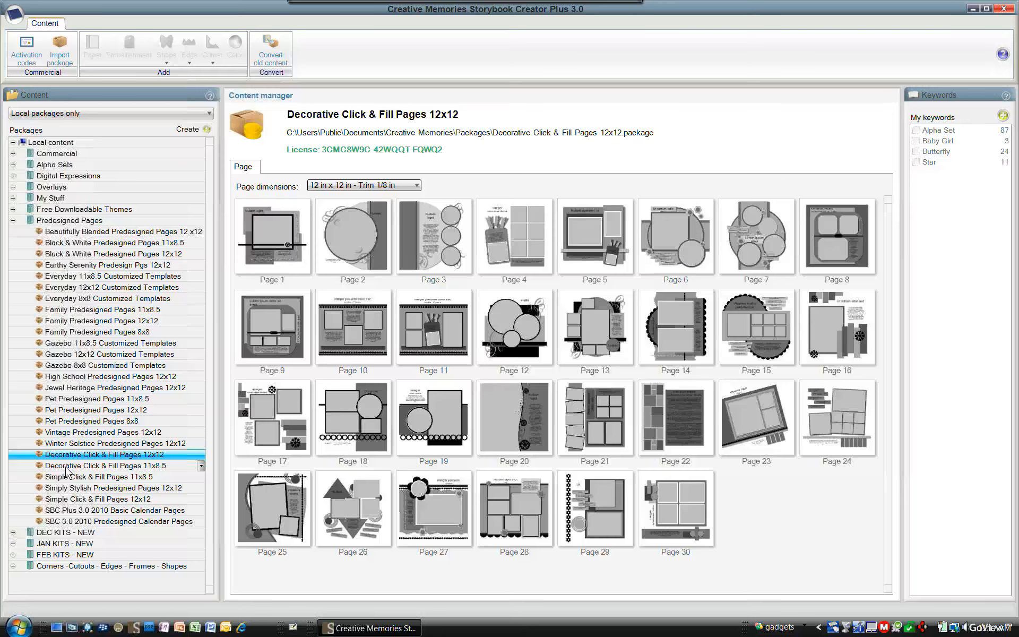
click(66, 467)
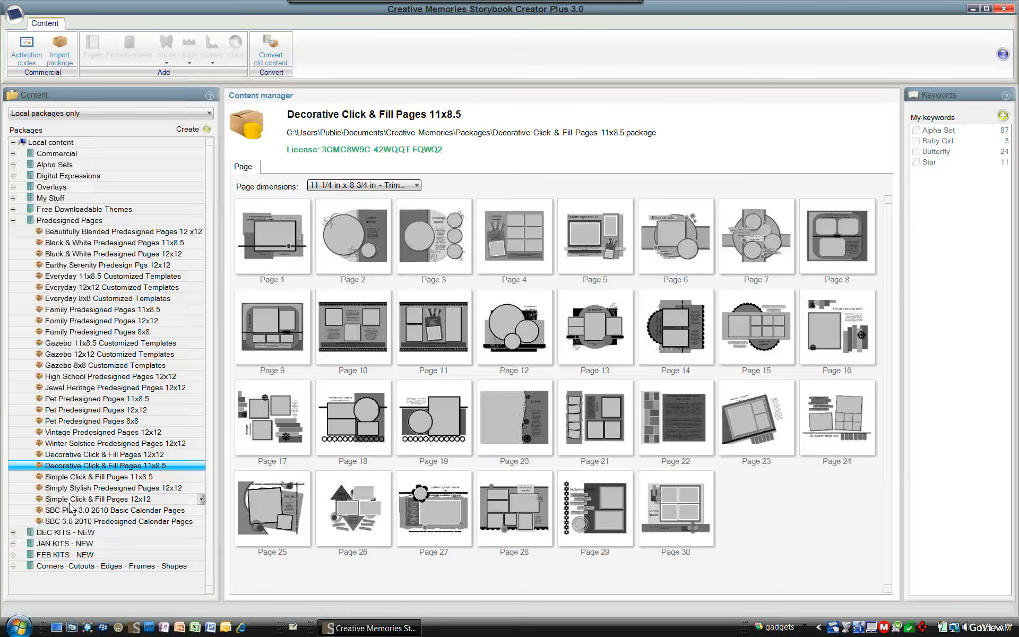
Step: View the Simply Stylish Predesigned Pages 12x12 package and the Simple Click & Fill Pages packages in 12x12 and 11x8.5
click(74, 489)
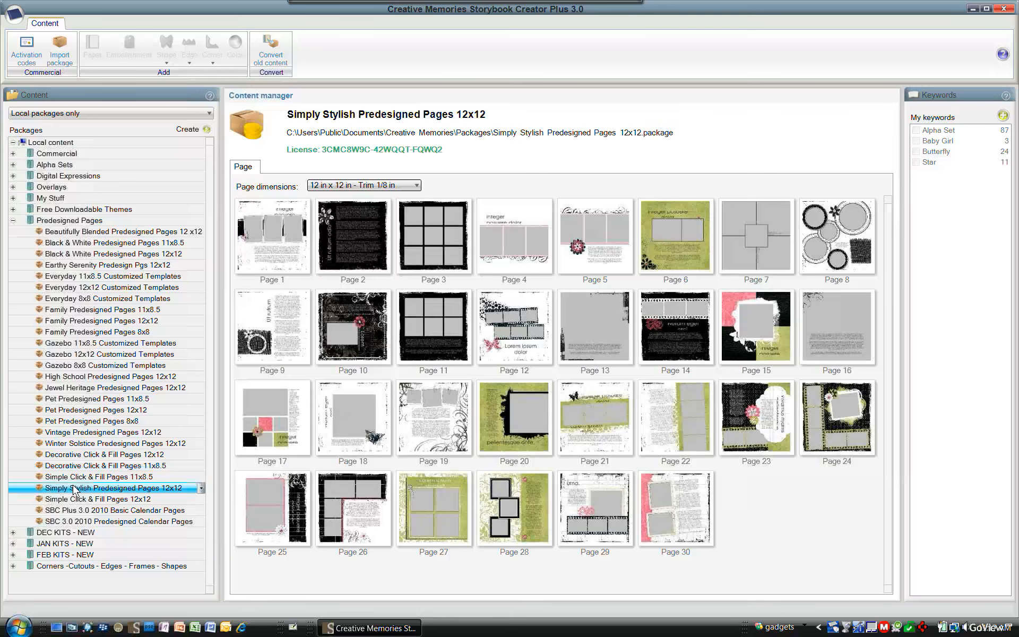
right_click(74, 489)
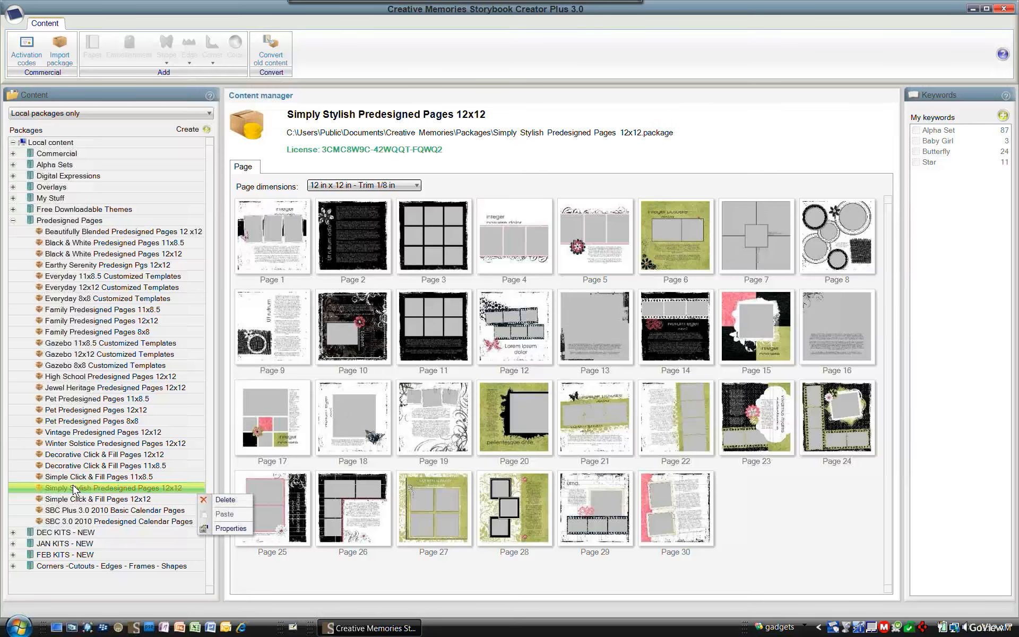
click(58, 593)
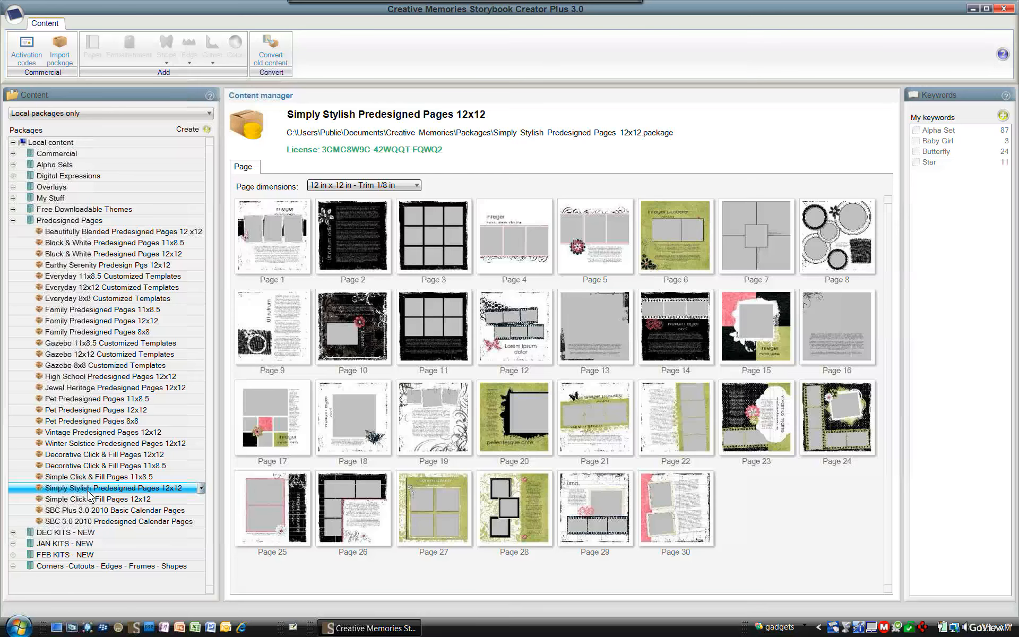
click(84, 500)
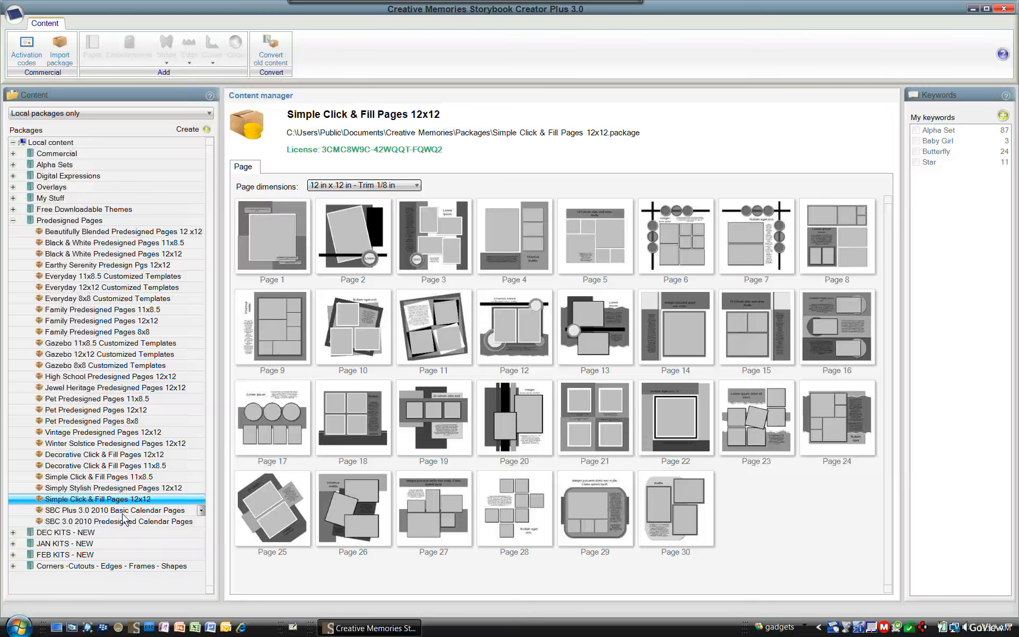
click(108, 478)
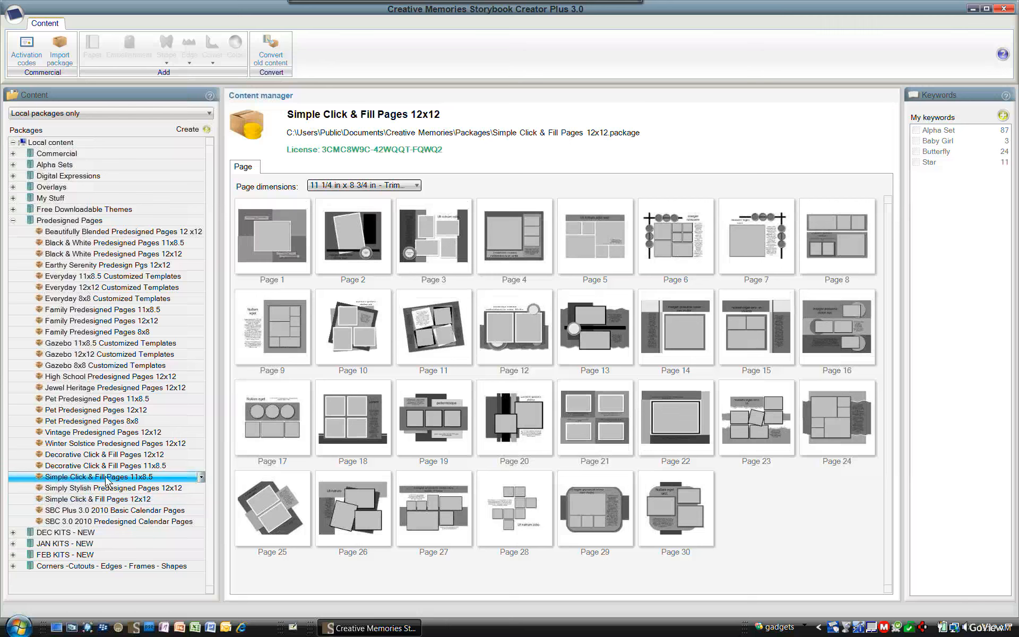
Step: Switch from the Content manager to the Welcome page
click(19, 17)
click(133, 91)
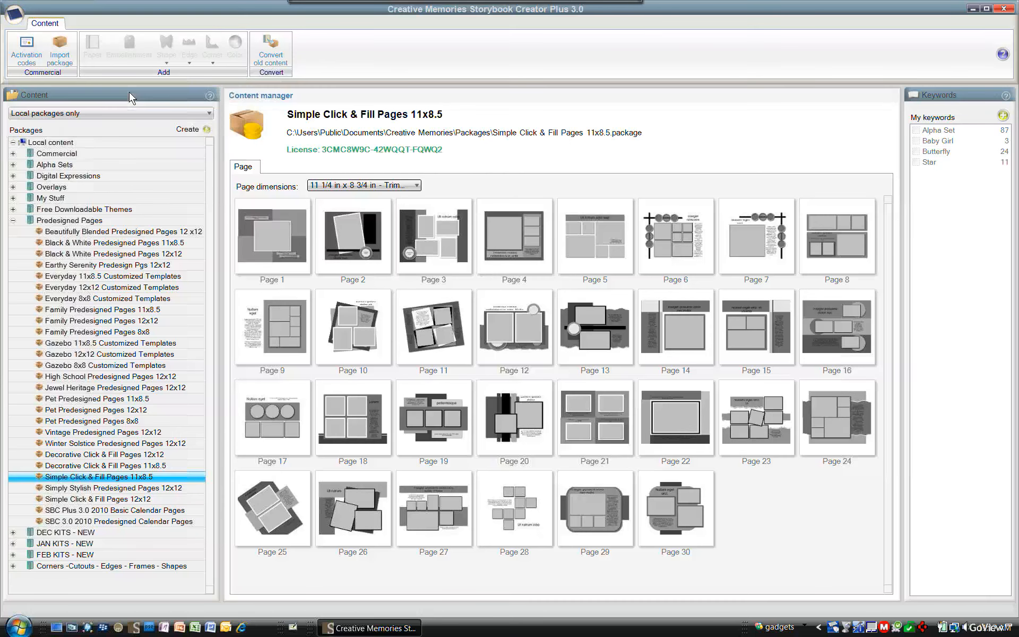
click(20, 20)
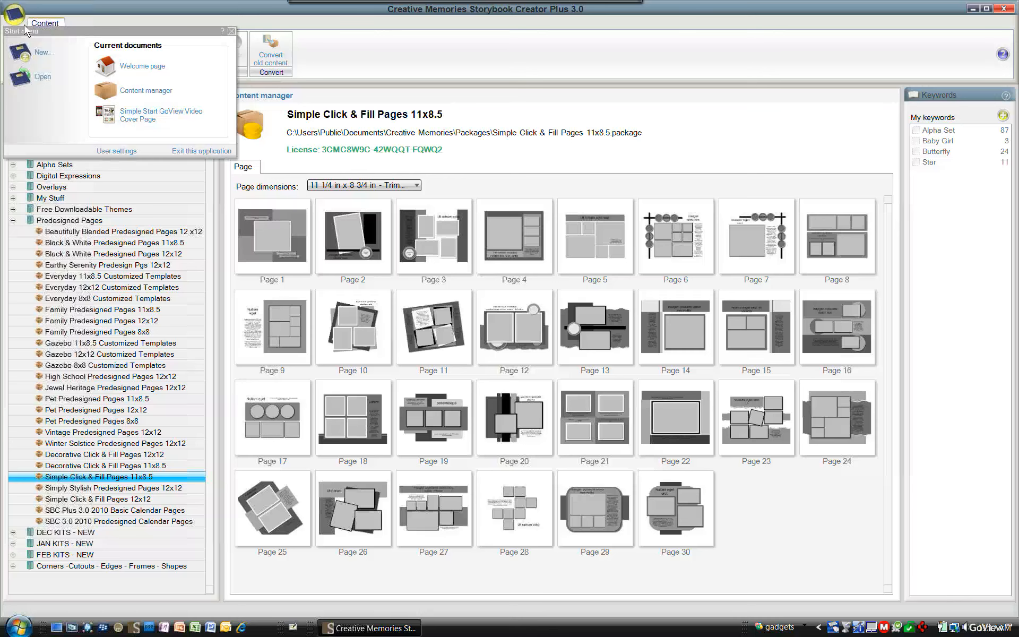
click(154, 69)
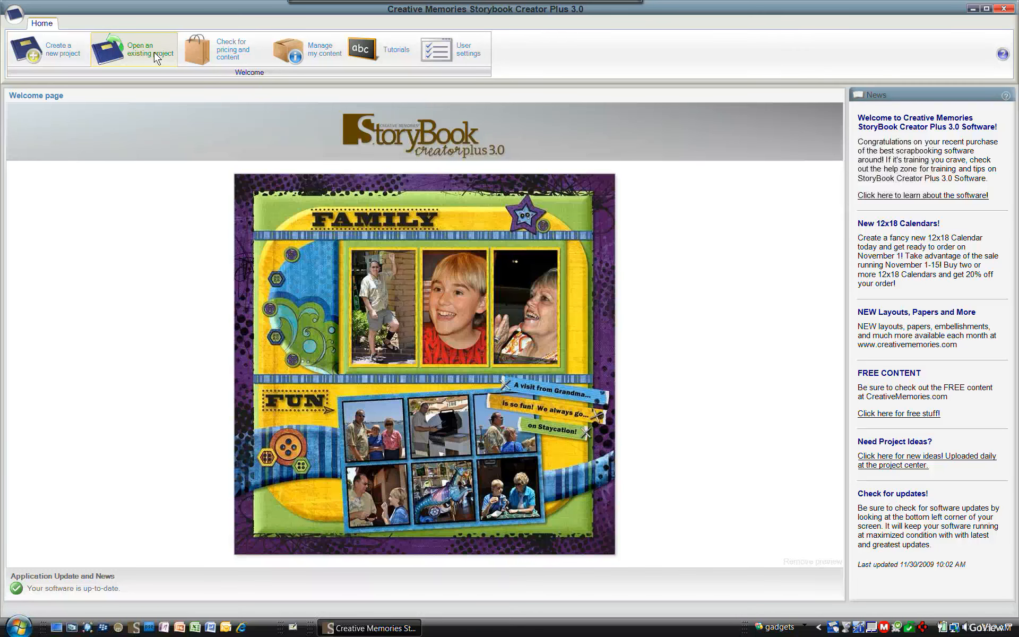
Step: Start a new StoryBook - 12x12 Hardcover project using the Decorative Click & Fill Pages 12x12 template
click(60, 46)
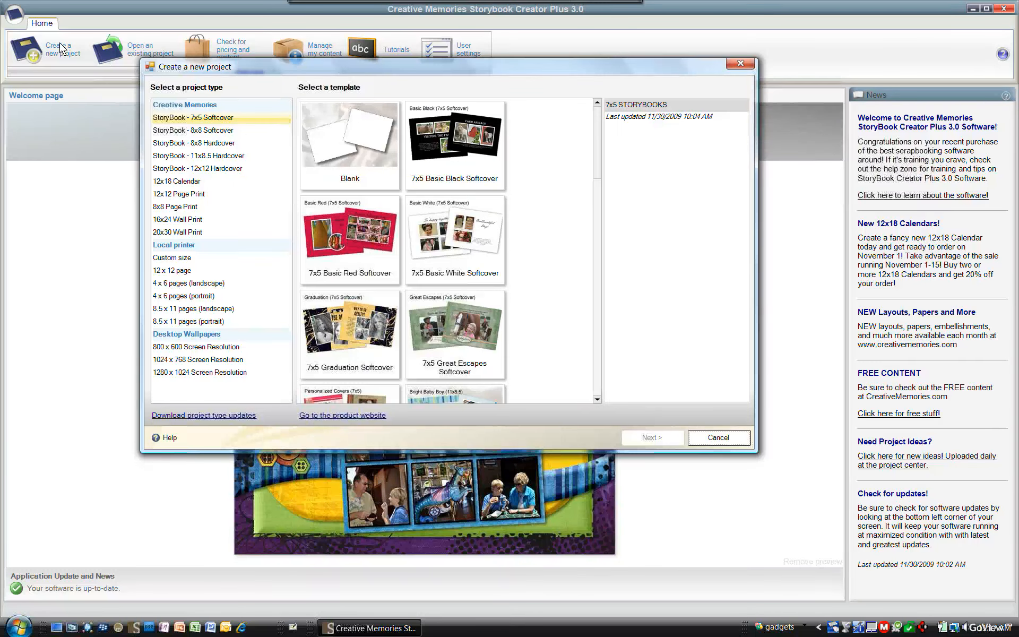
click(210, 169)
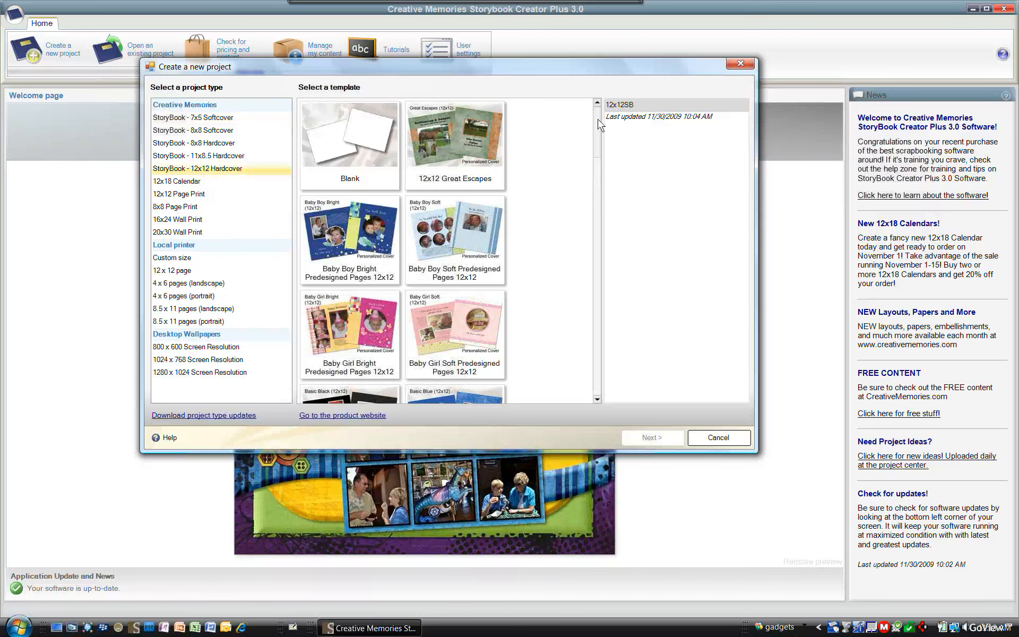
drag(600, 125, 590, 226)
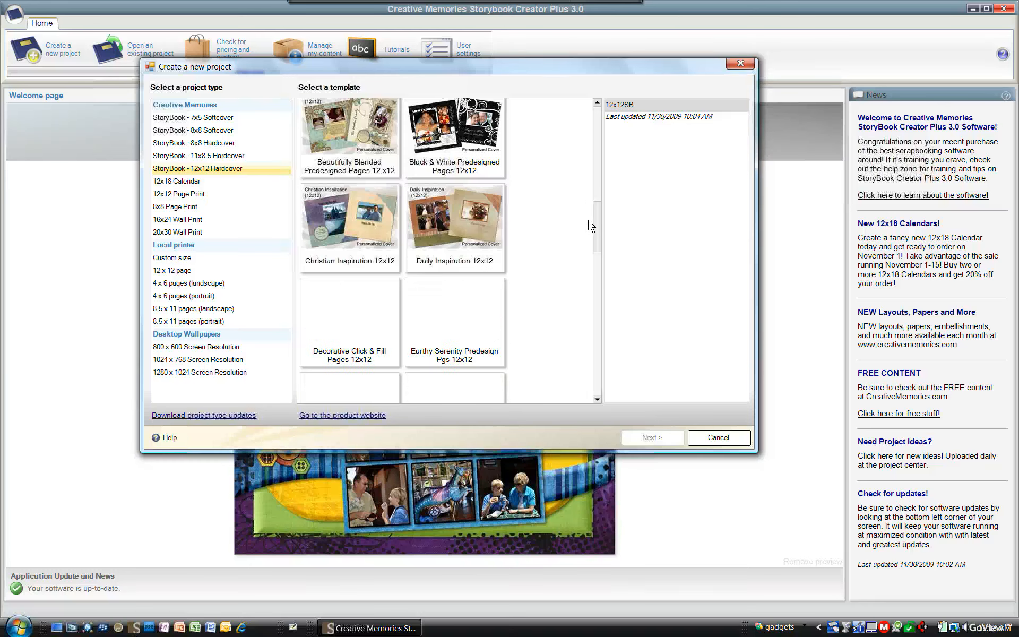
click(331, 316)
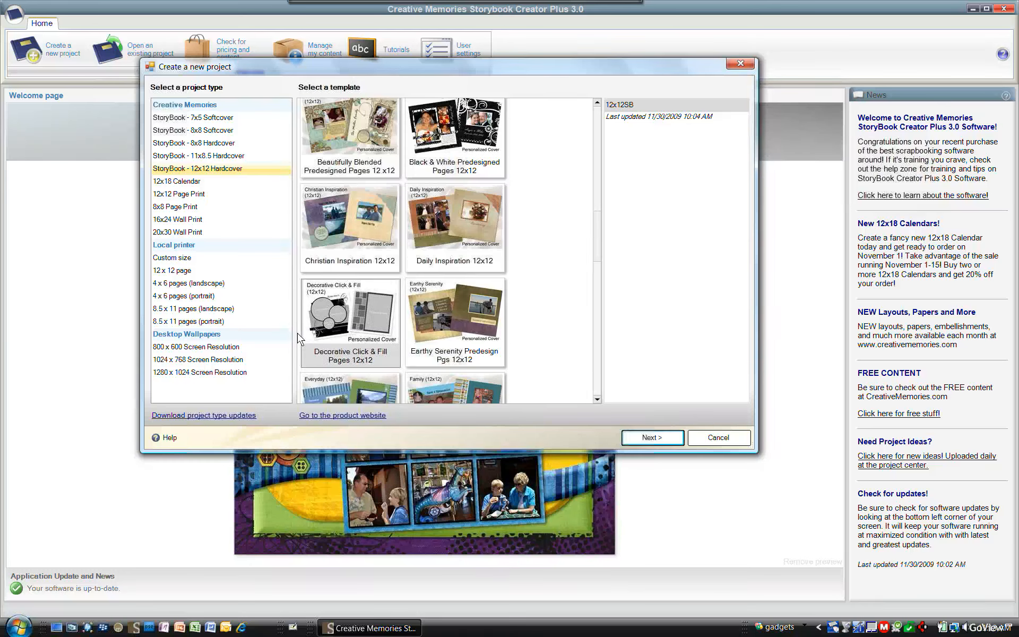
click(663, 447)
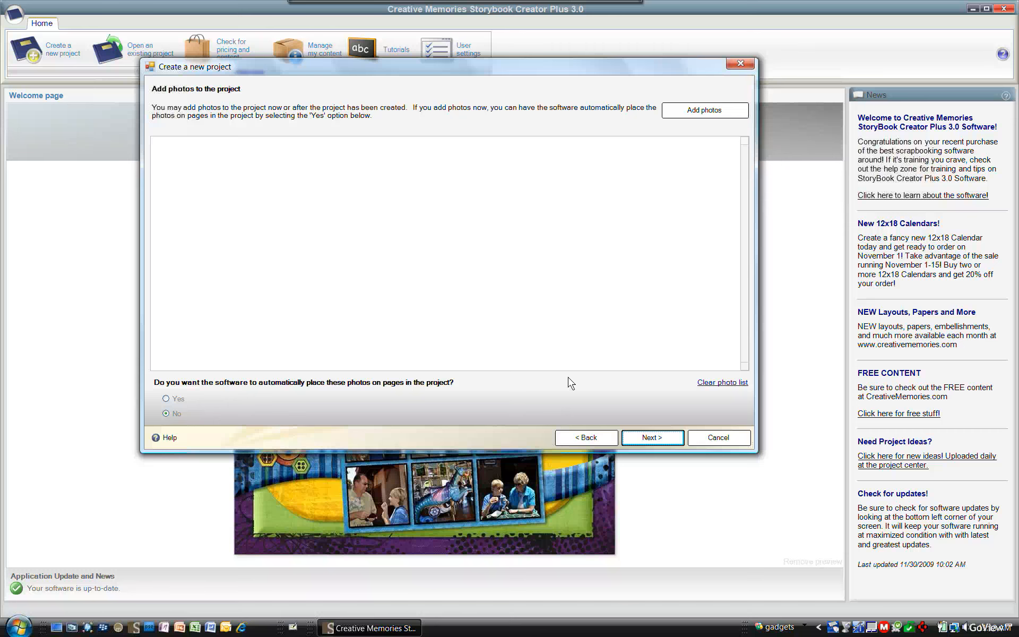
Step: Skip adding photos and name the project 12x12 Decorative Book
click(649, 439)
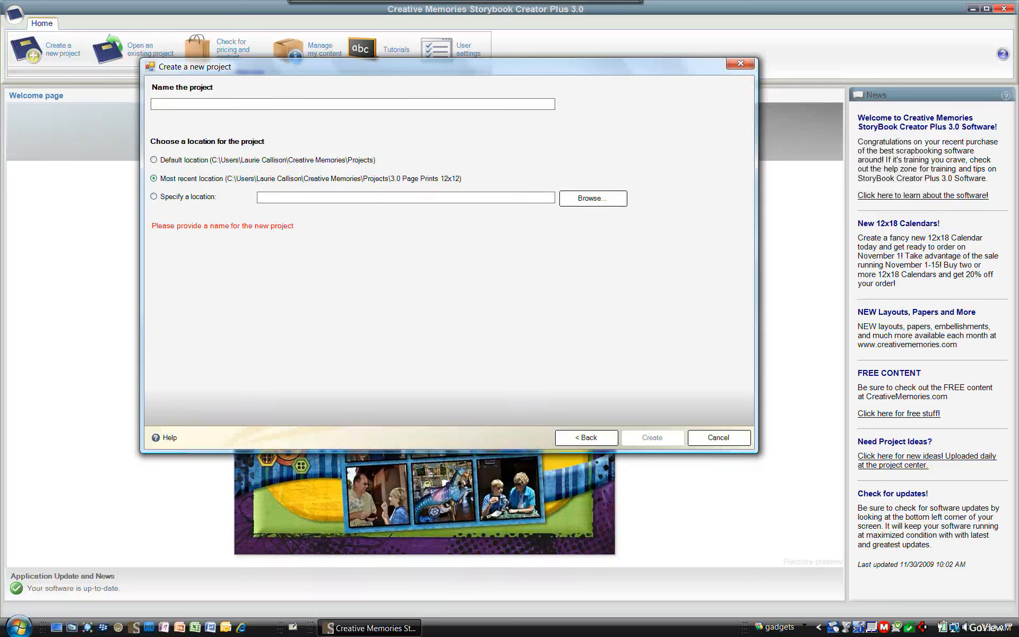
text(12x12)
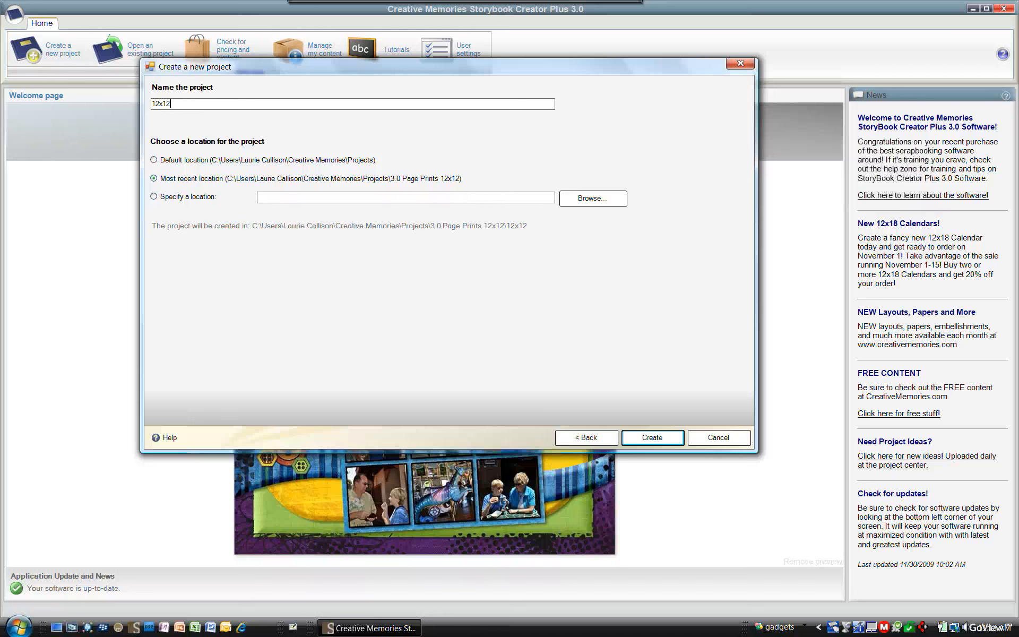
text( Decorative Book)
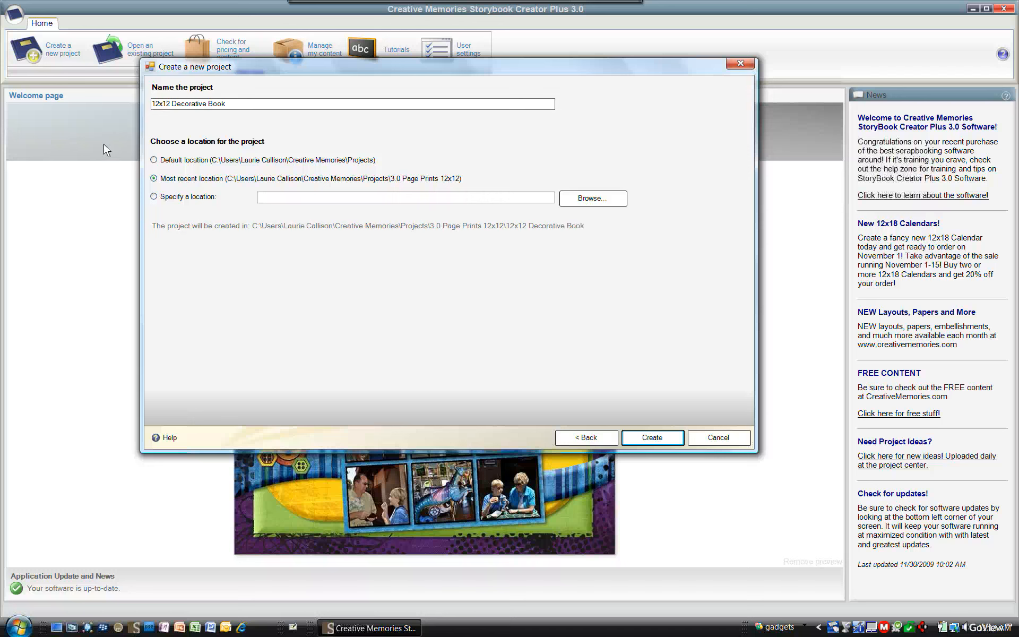
Step: Specify a custom project location in a folder under Creative Memories\Projects and create the project
click(153, 197)
click(592, 201)
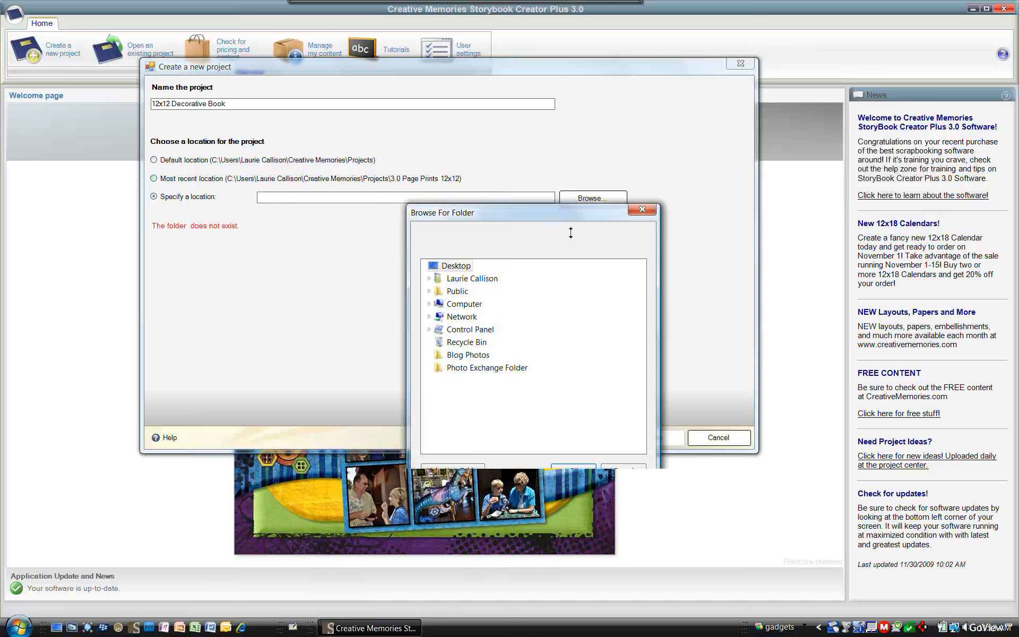
double_click(463, 280)
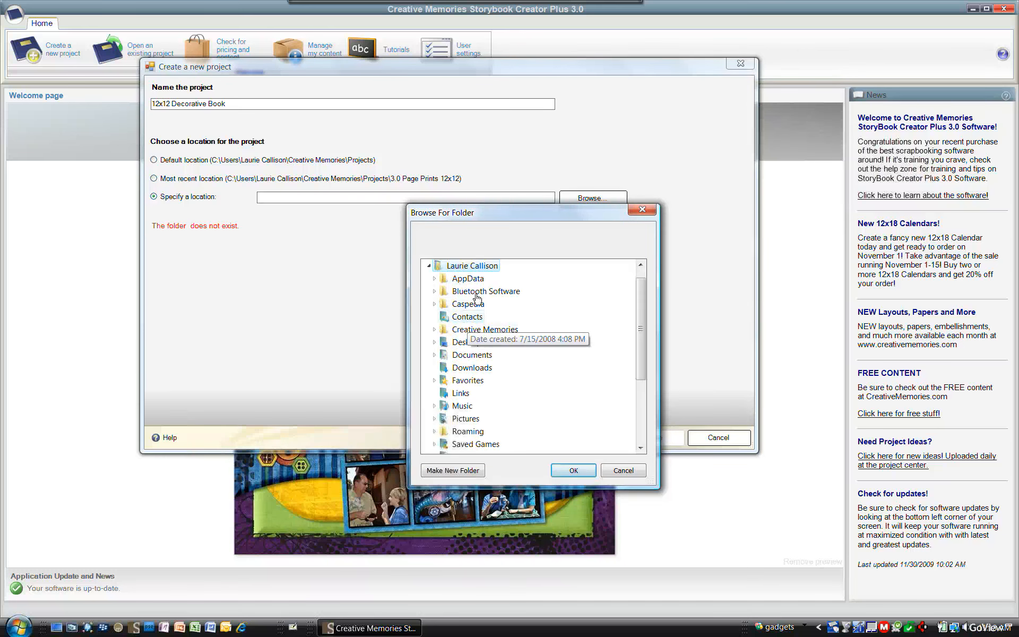
double_click(480, 330)
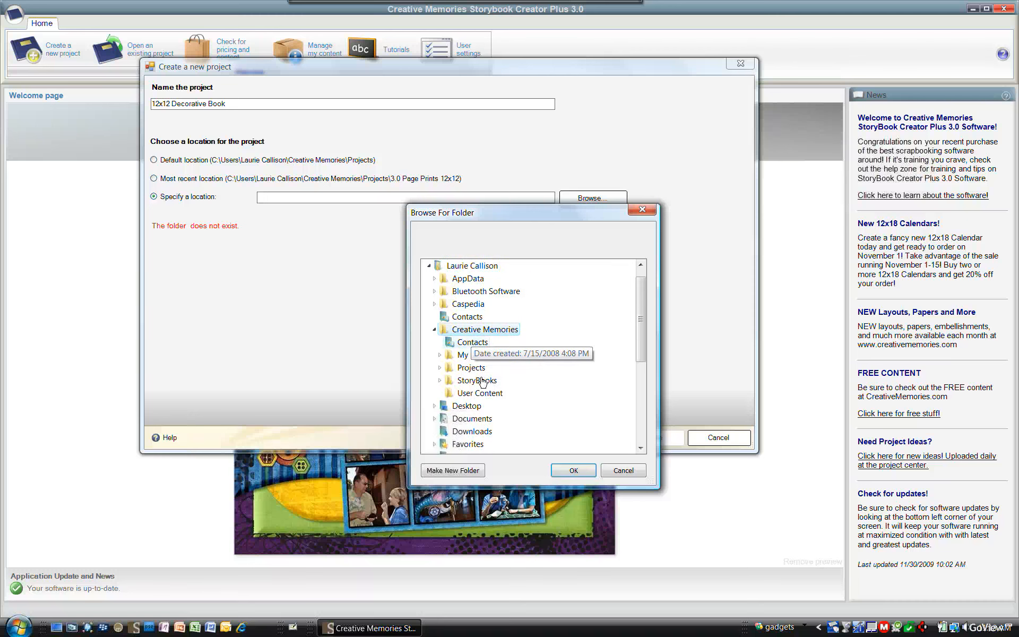
double_click(477, 368)
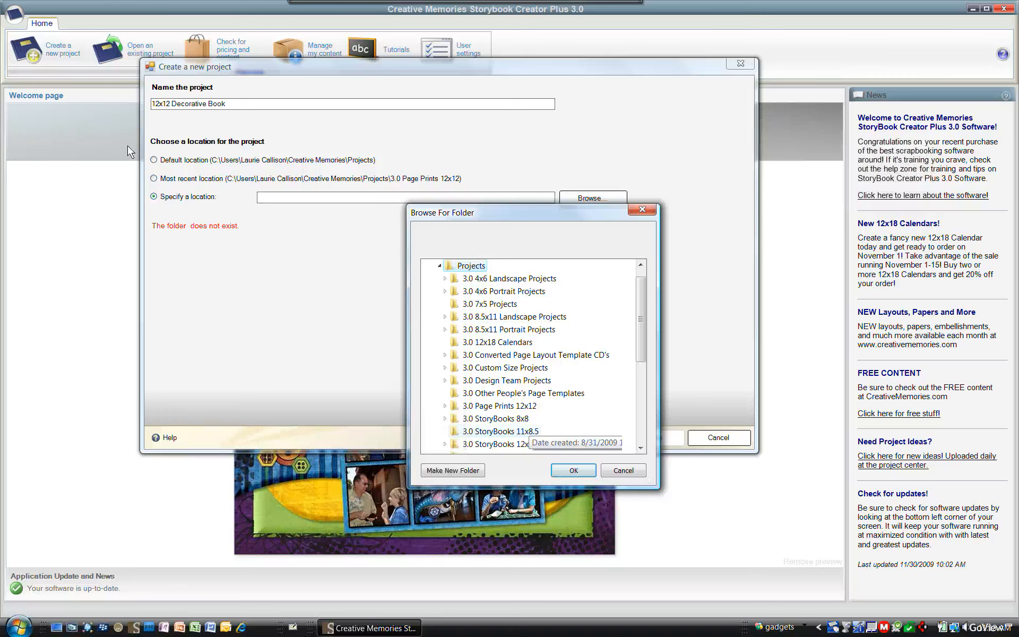
click(574, 471)
click(670, 445)
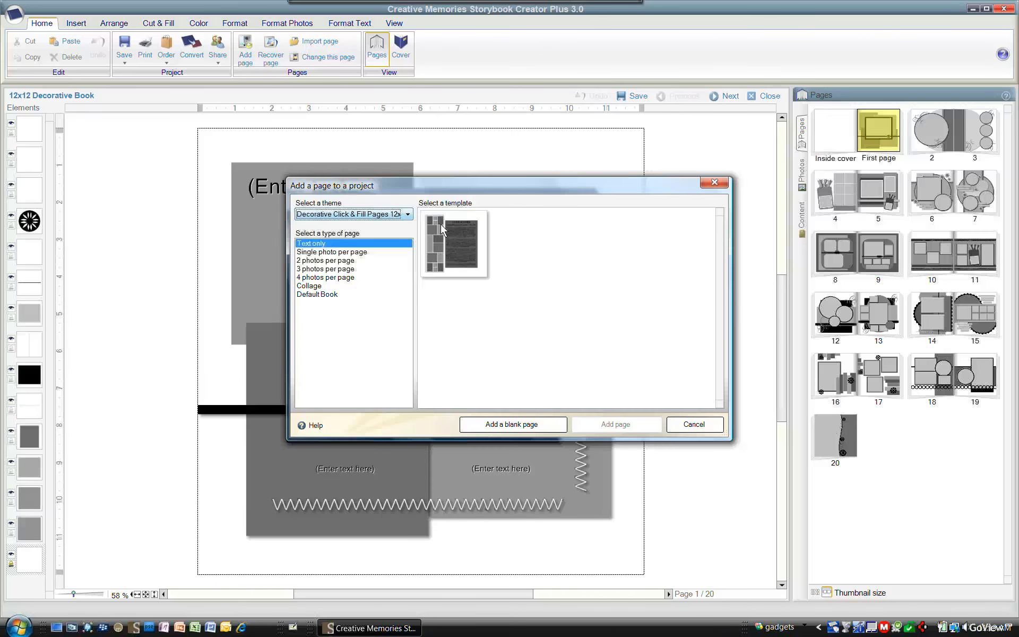
Step: Review the single, 2, 3 and 4 photo page templates, and add a page using the first Collage template
click(308, 254)
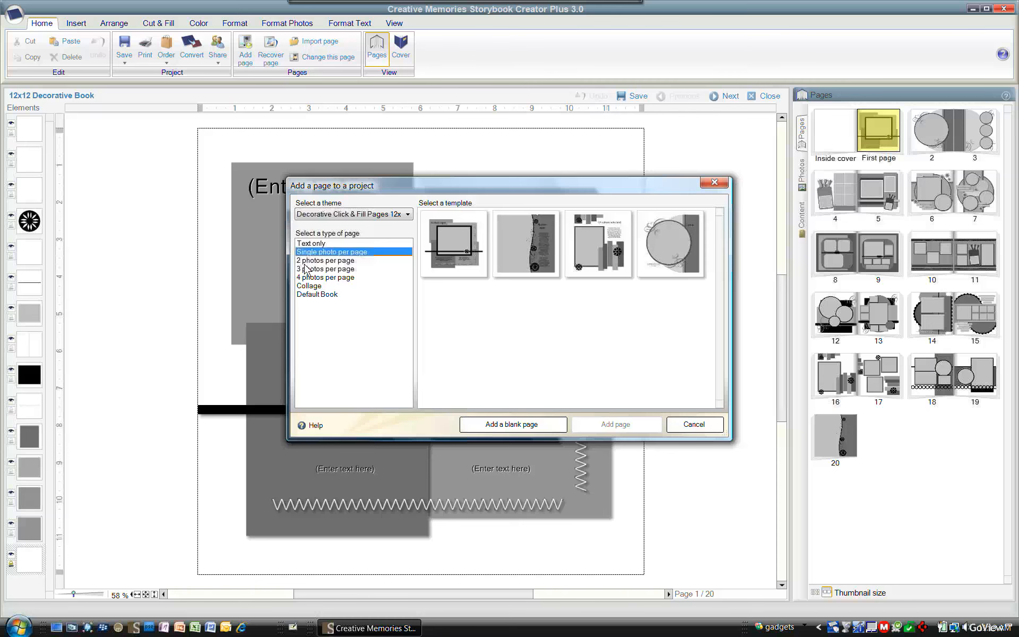
click(305, 264)
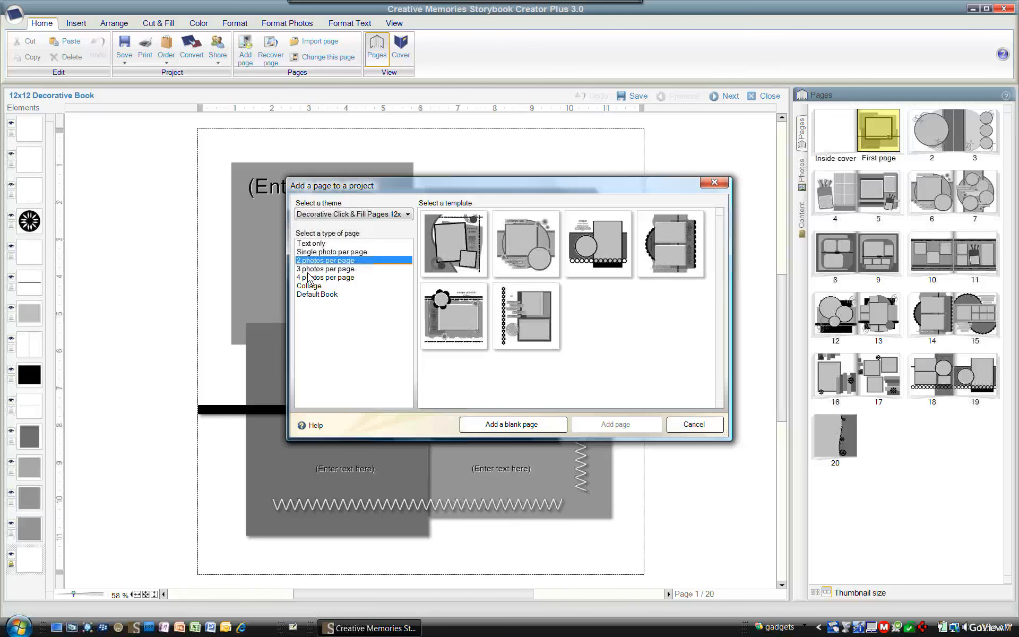
click(308, 271)
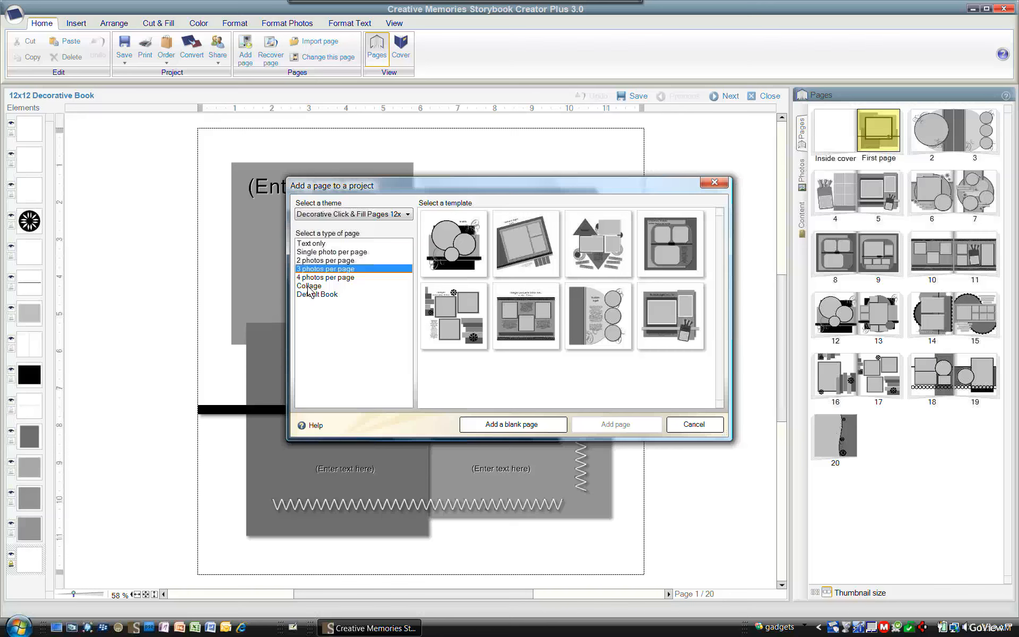
click(310, 279)
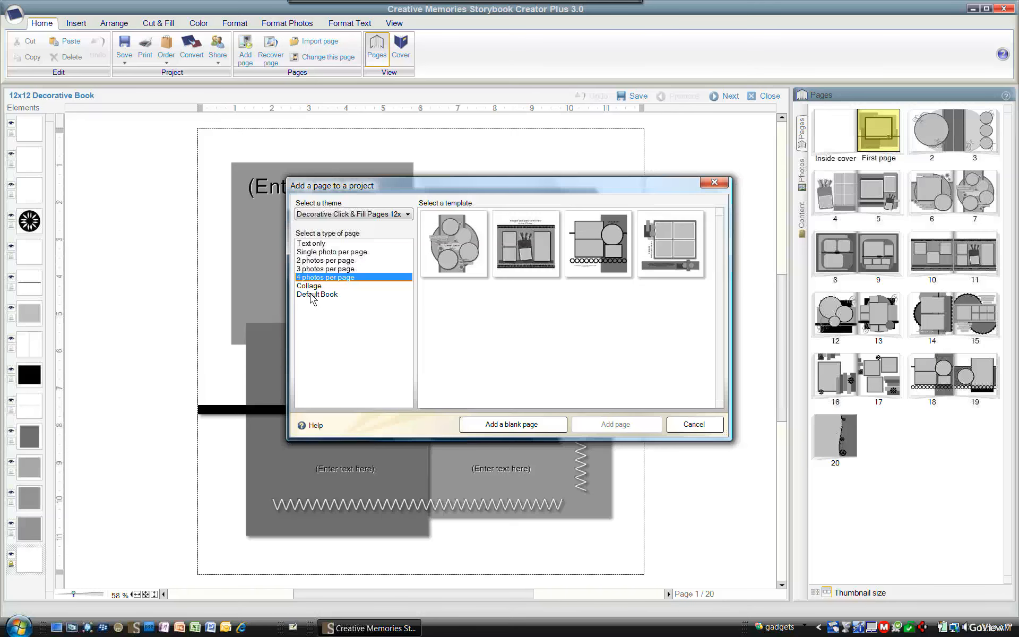
click(313, 286)
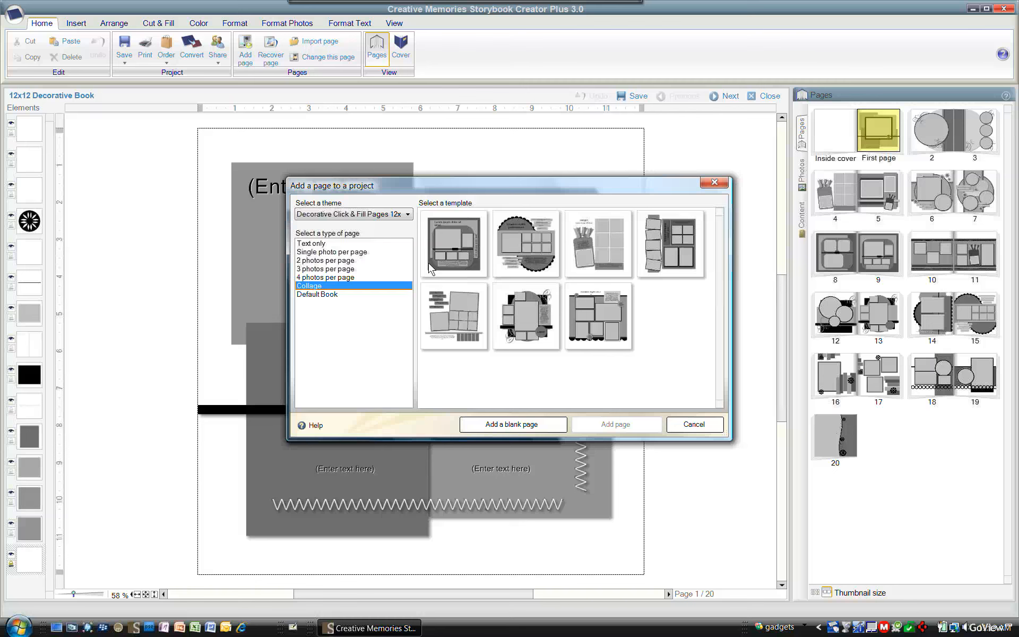
click(447, 246)
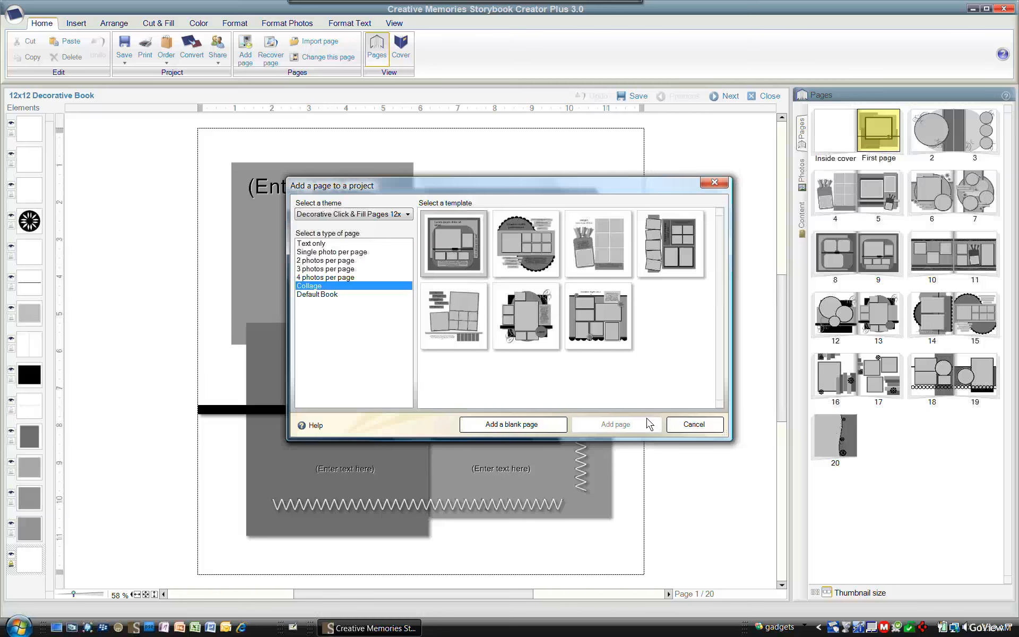
click(625, 424)
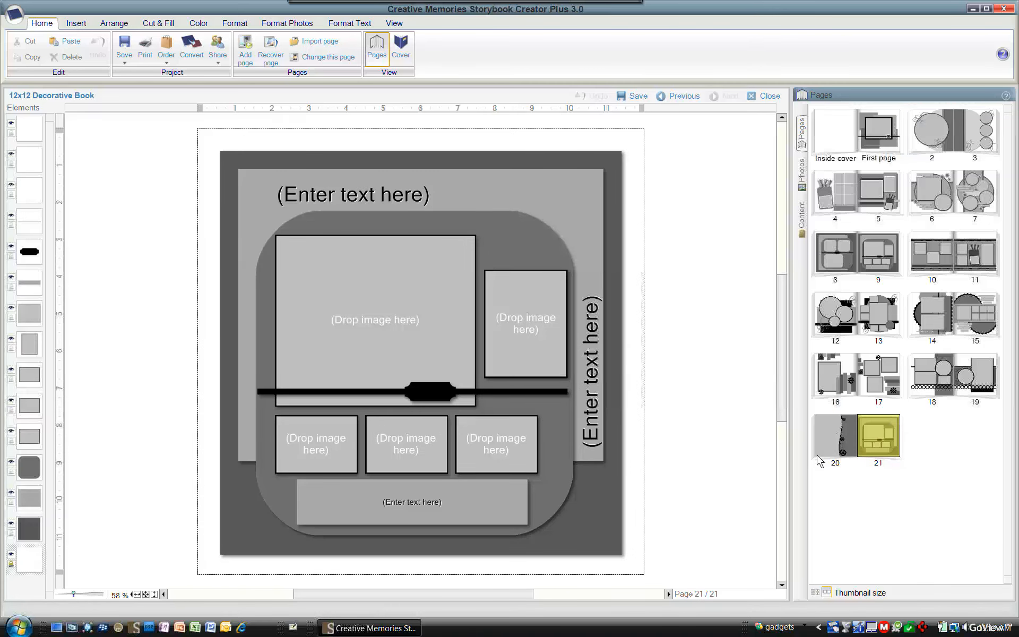
Step: Return to the book's first page and open Memory Manager to get photos for the project
click(885, 137)
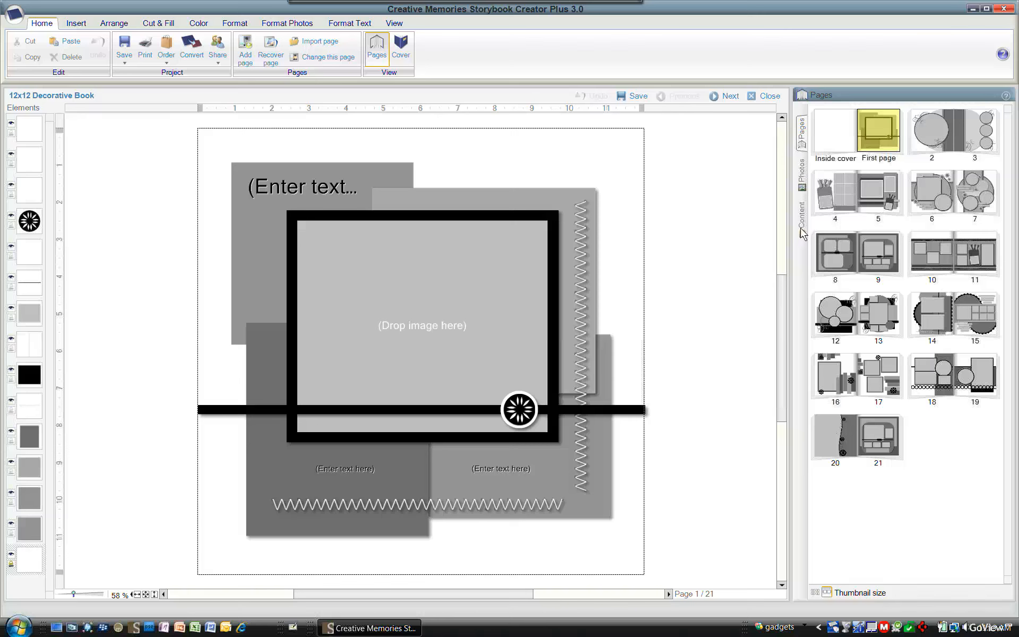
click(802, 175)
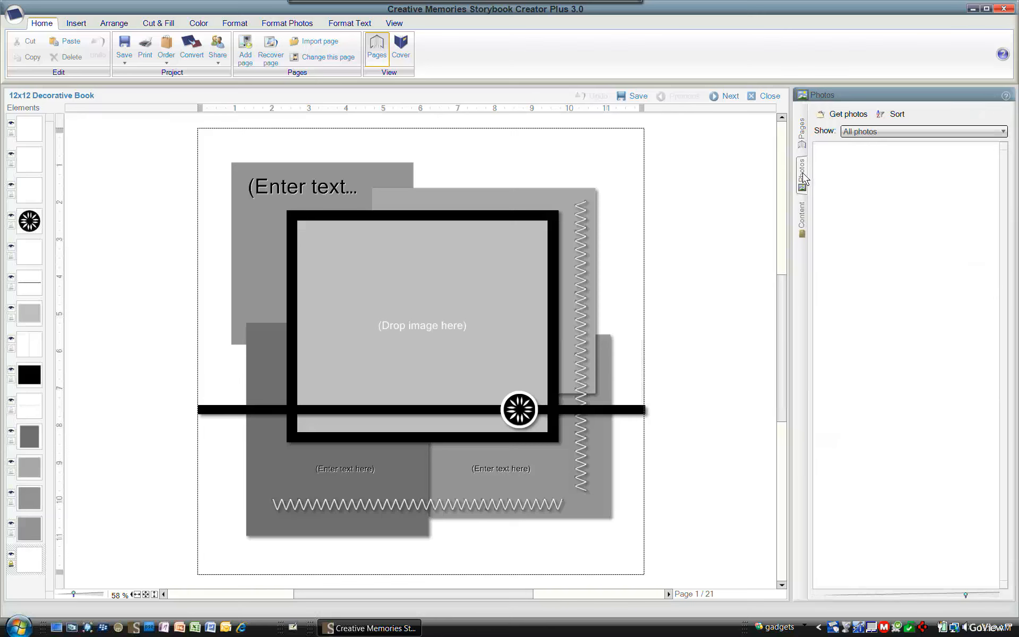
click(864, 118)
click(864, 142)
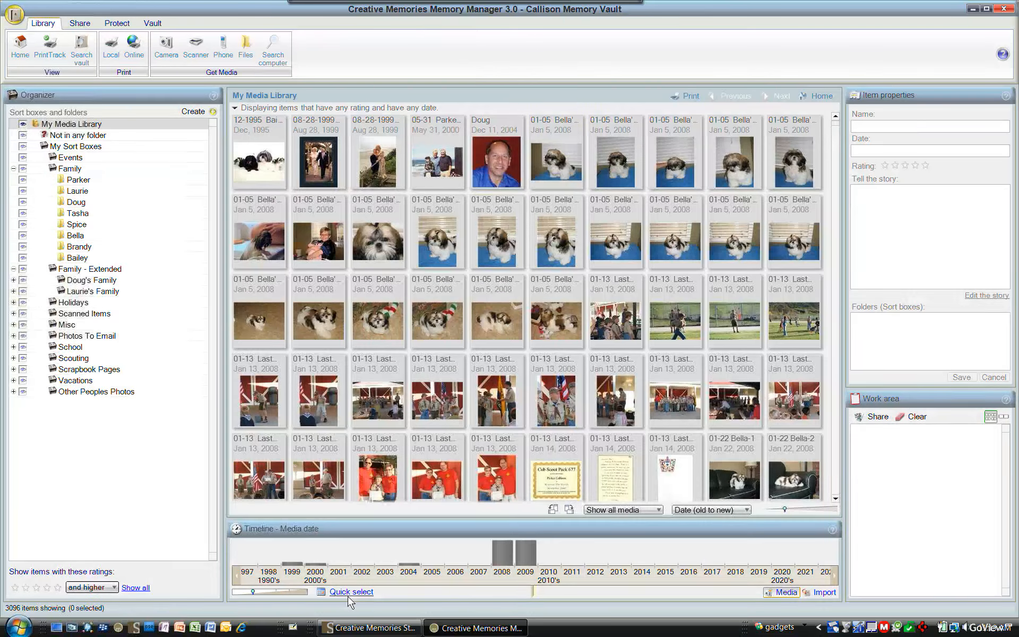
Step: Filter the media library by date to the week starting July 12, 2009
click(349, 596)
click(388, 597)
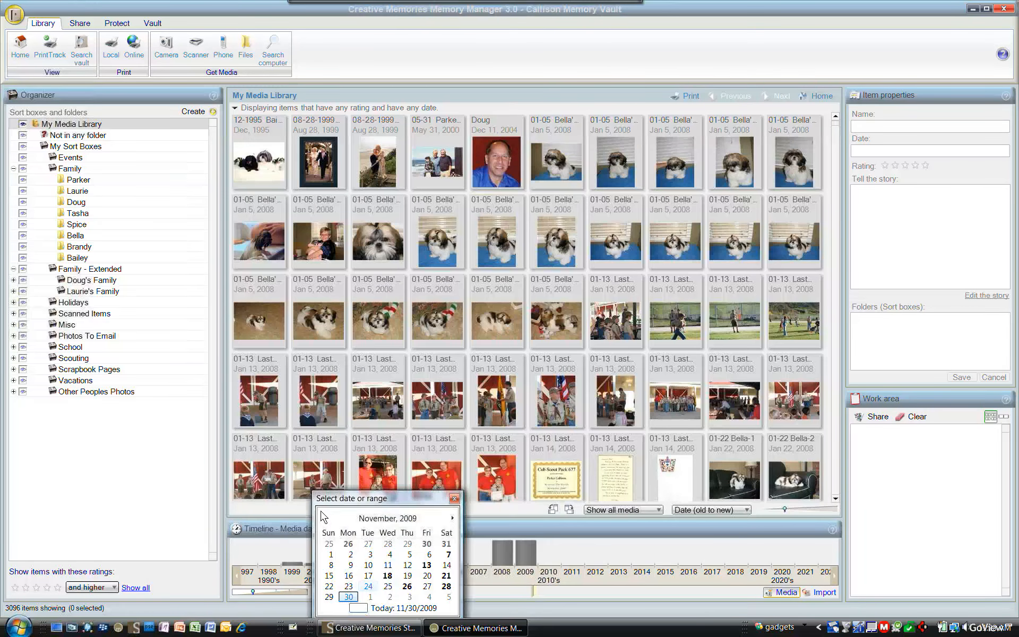
click(324, 518)
click(323, 519)
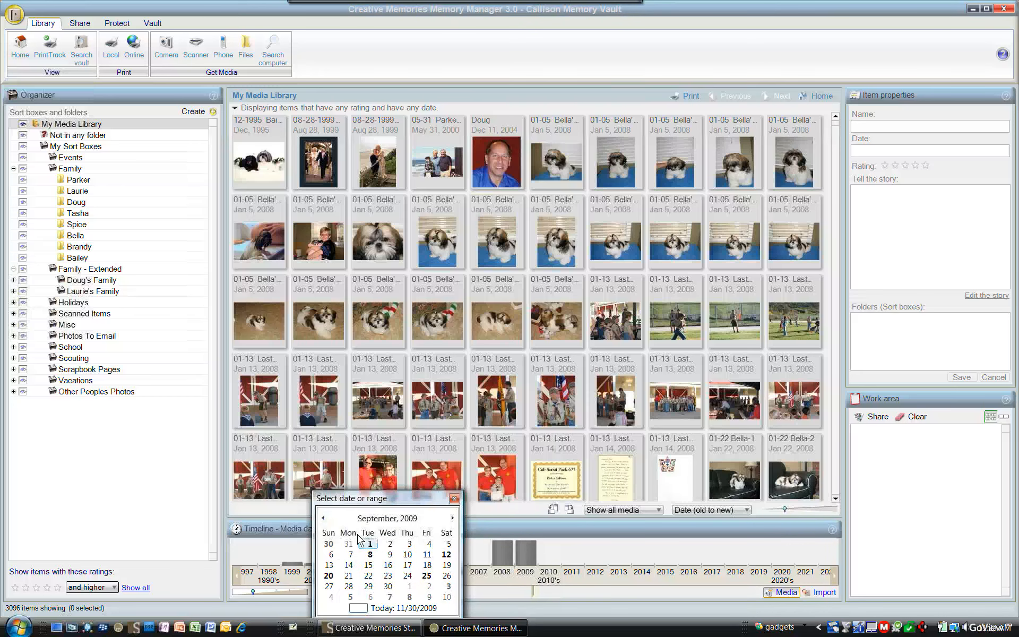
click(324, 518)
click(323, 519)
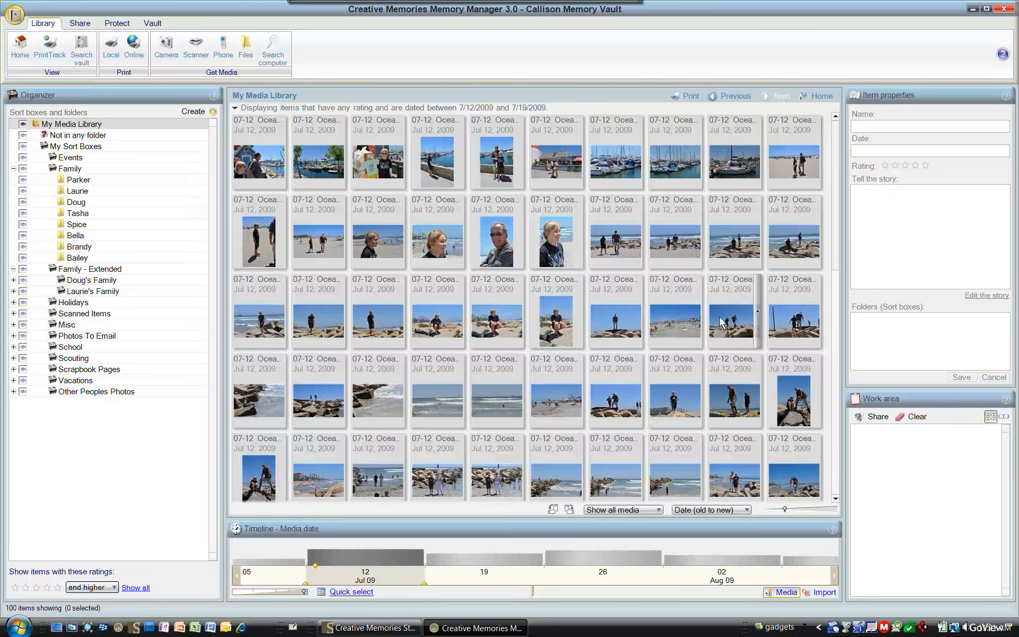
Step: Send the selected 07-12 Oceanside Beach photo of two people on the rocks to the open 12x12 Decorative Book project
click(756, 325)
mouse_move(763, 321)
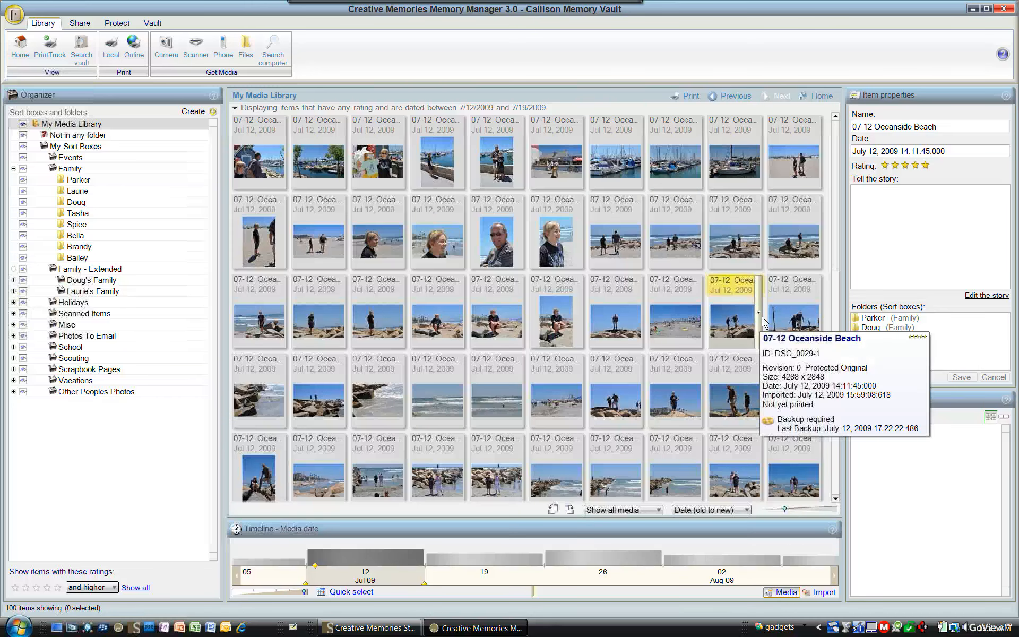
right_click(759, 317)
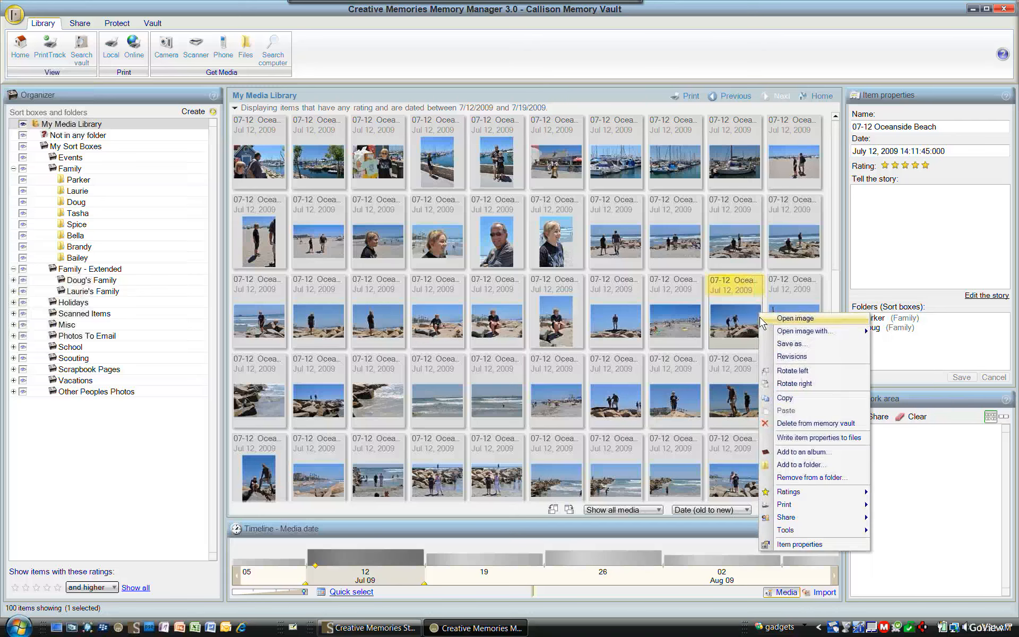
mouse_move(809, 519)
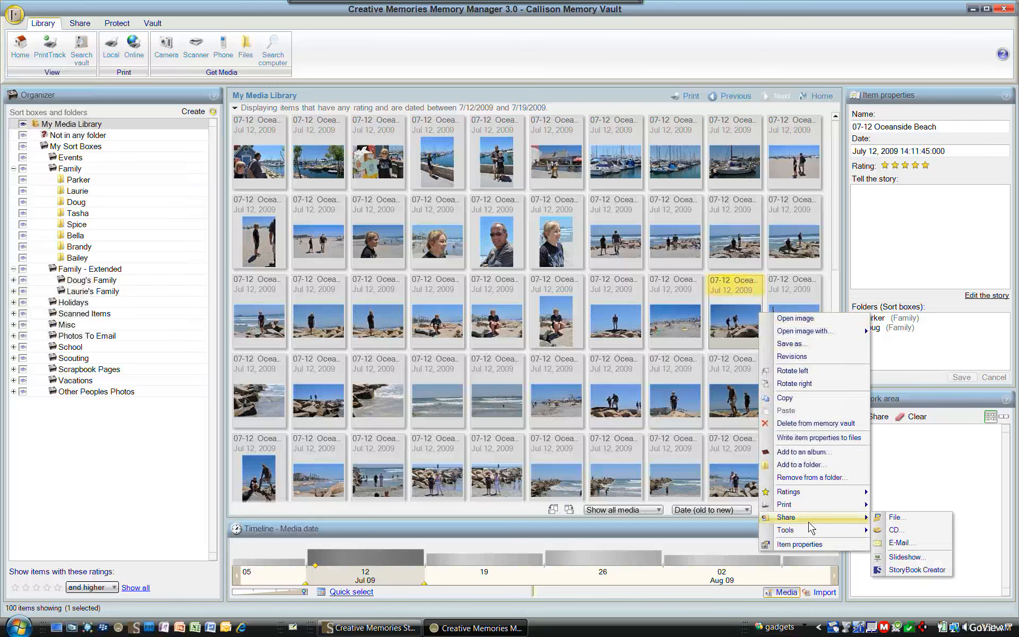
click(909, 571)
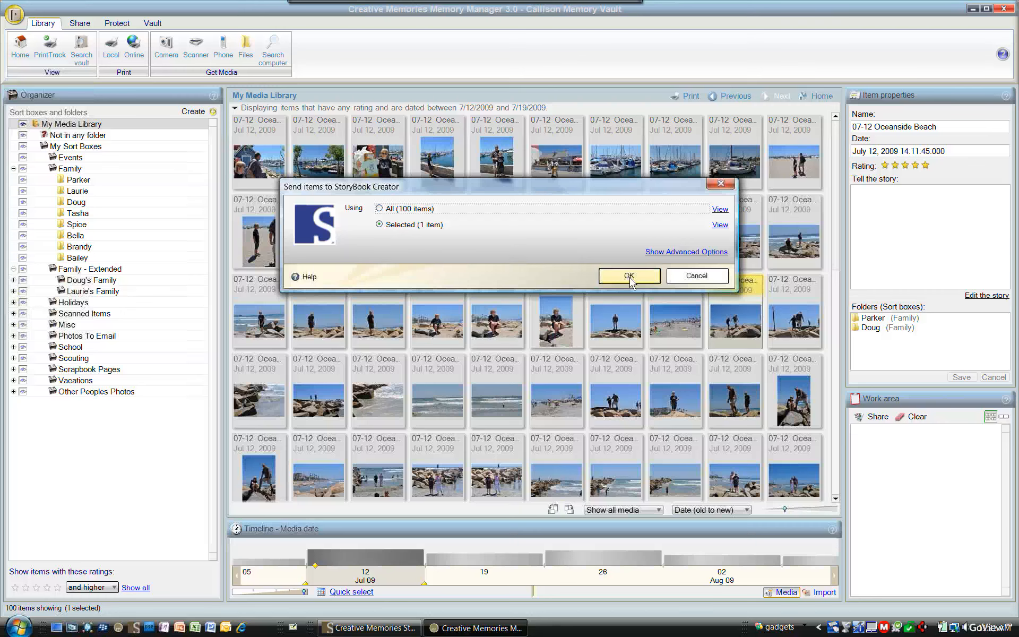
click(630, 277)
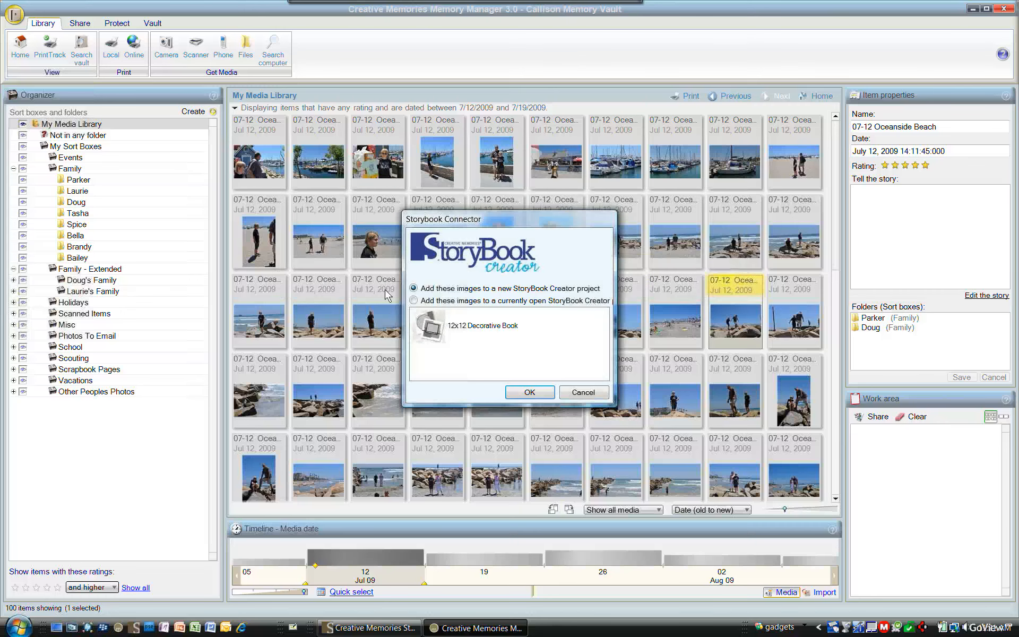
click(429, 331)
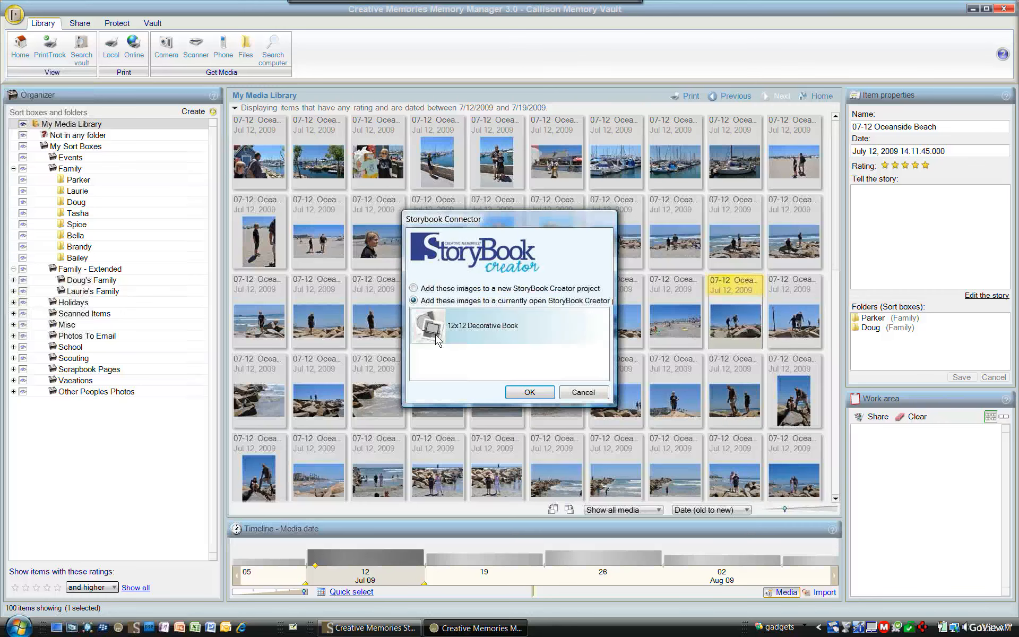
click(531, 393)
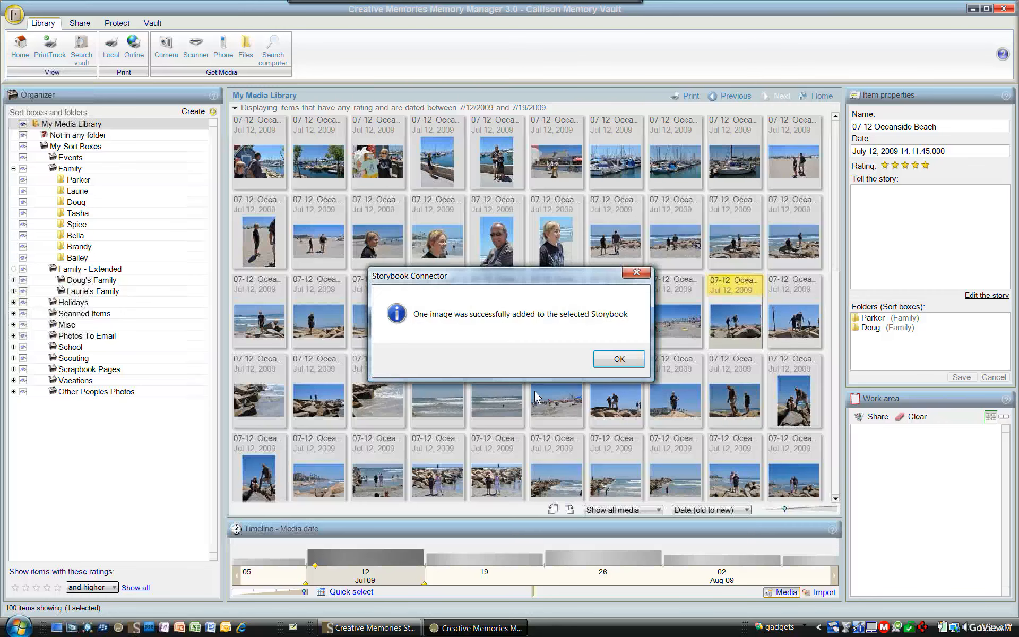
click(618, 361)
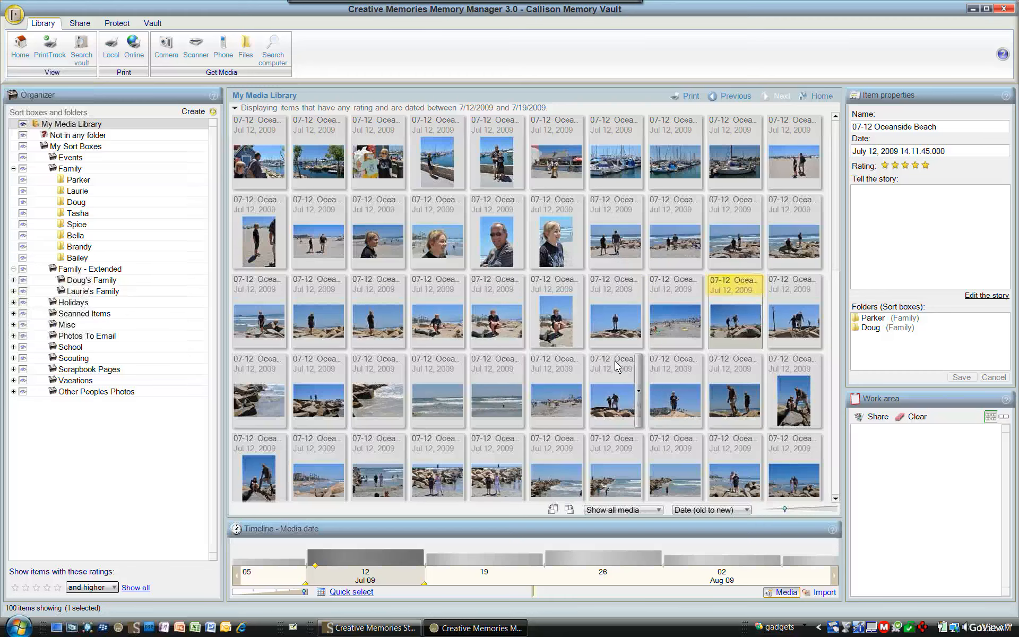
Step: Close Memory Manager and place the imported beach photo in the first page's empty photo frame
click(1003, 9)
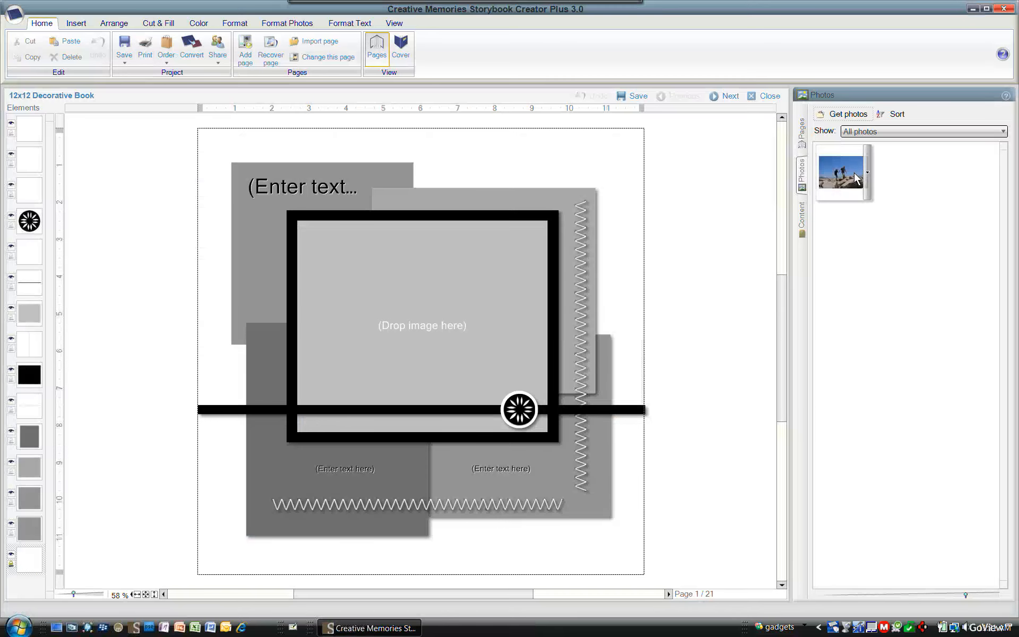
click(841, 183)
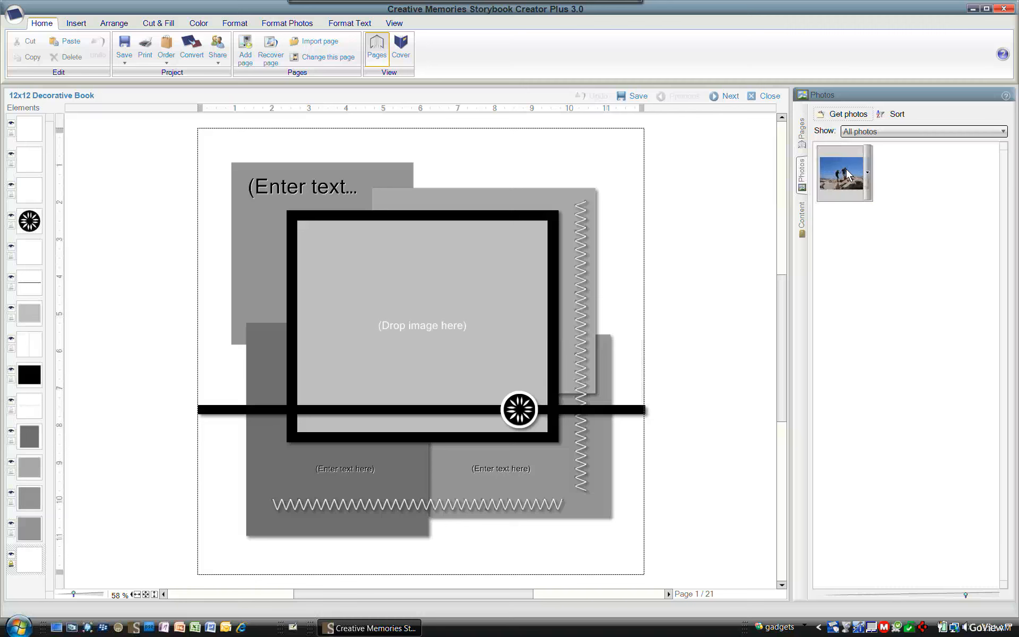
drag(644, 249, 414, 319)
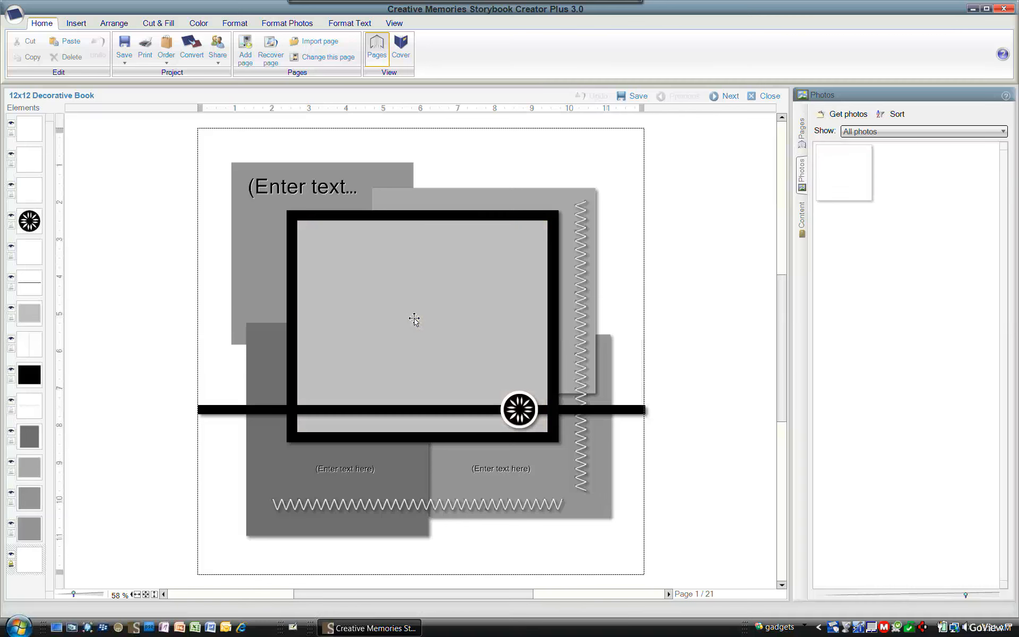
Step: Enlarge the photo within its frame and shift it so both people stand clear of the round embellishment
click(285, 26)
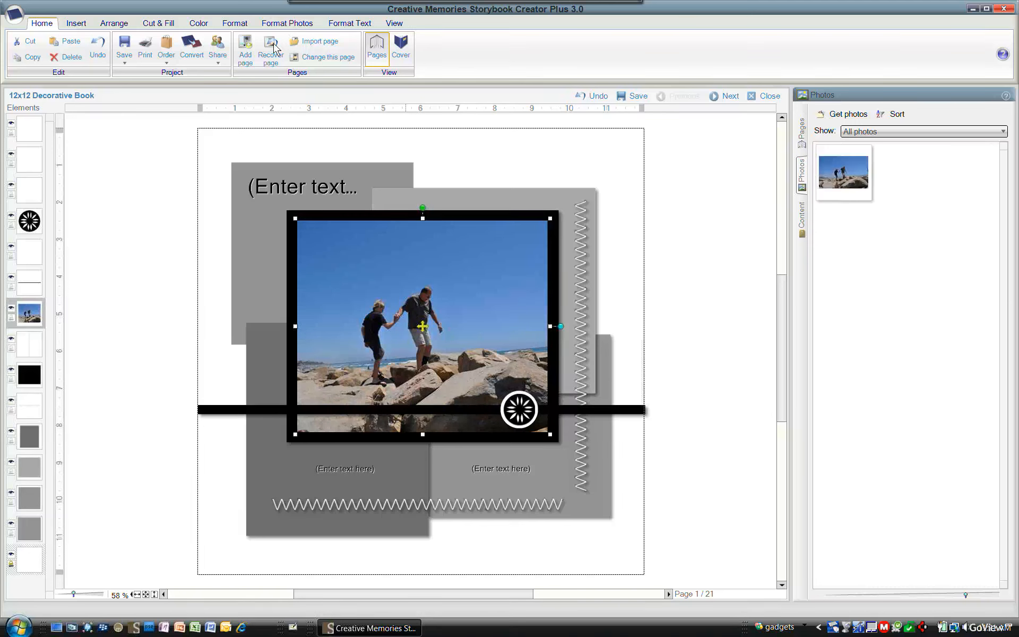
drag(230, 63, 250, 62)
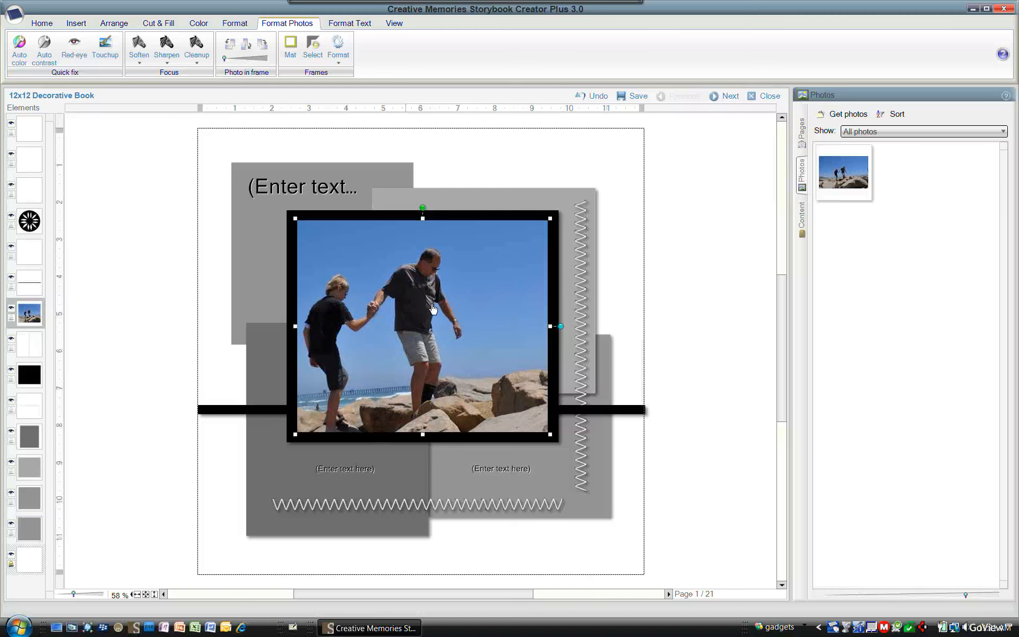
drag(429, 333, 476, 308)
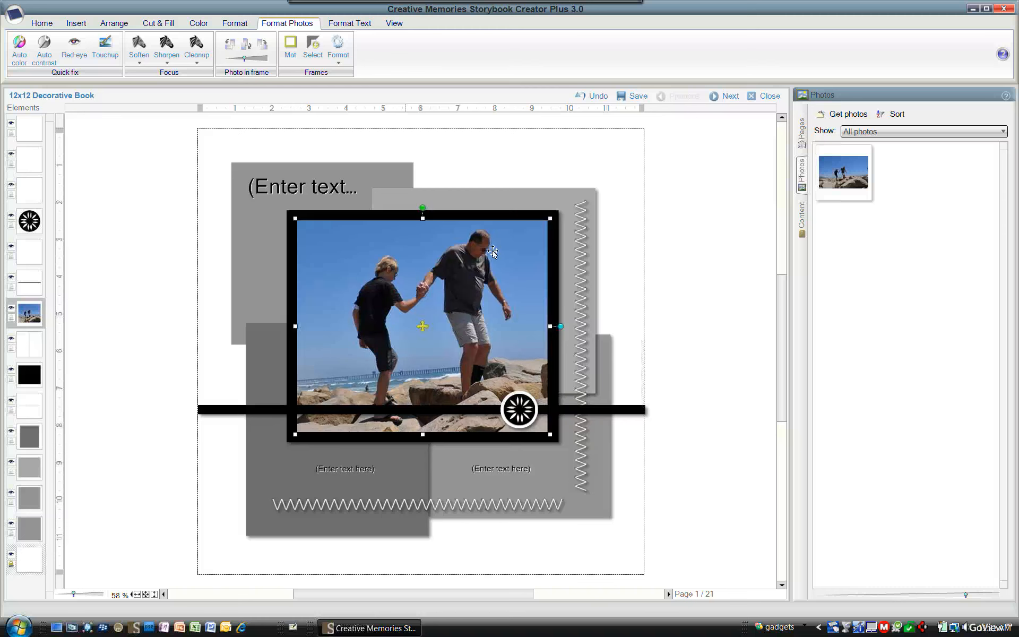
Step: Show the project content's embellishments from the Best Buds Digital Kit package
click(857, 254)
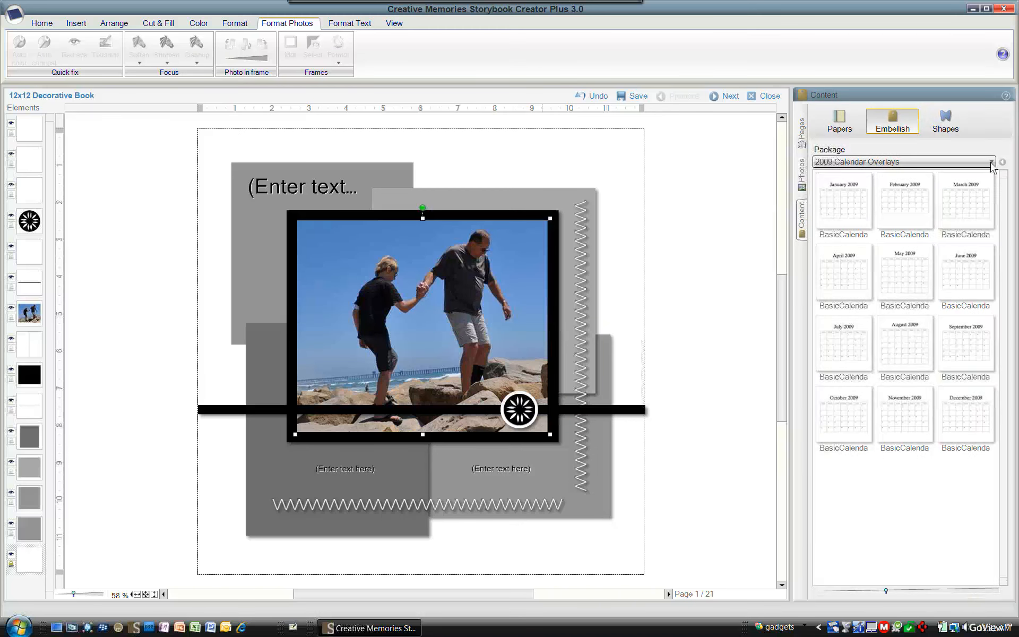
click(991, 161)
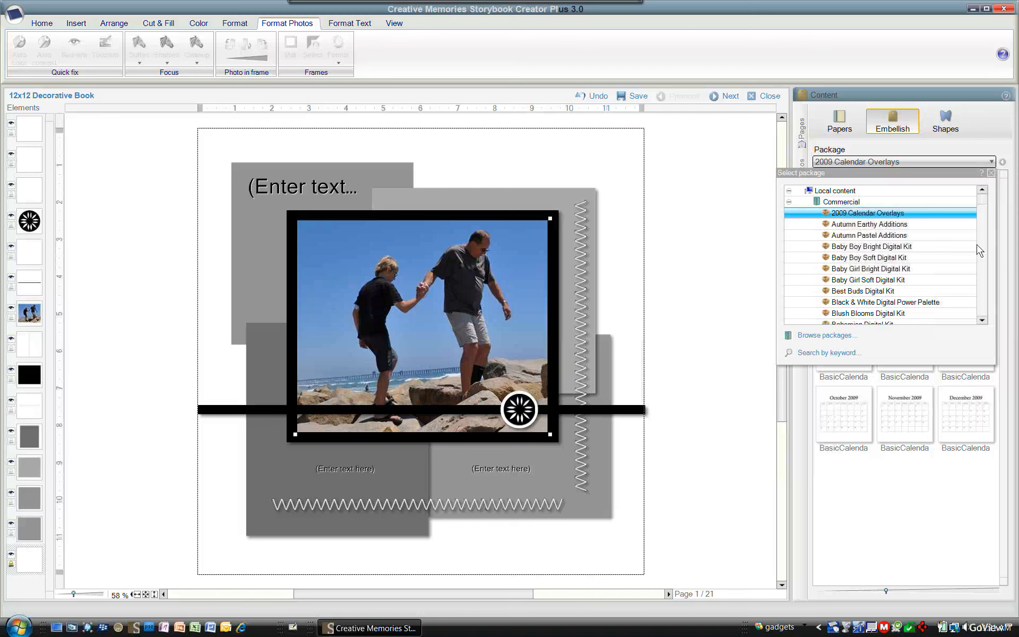
click(906, 292)
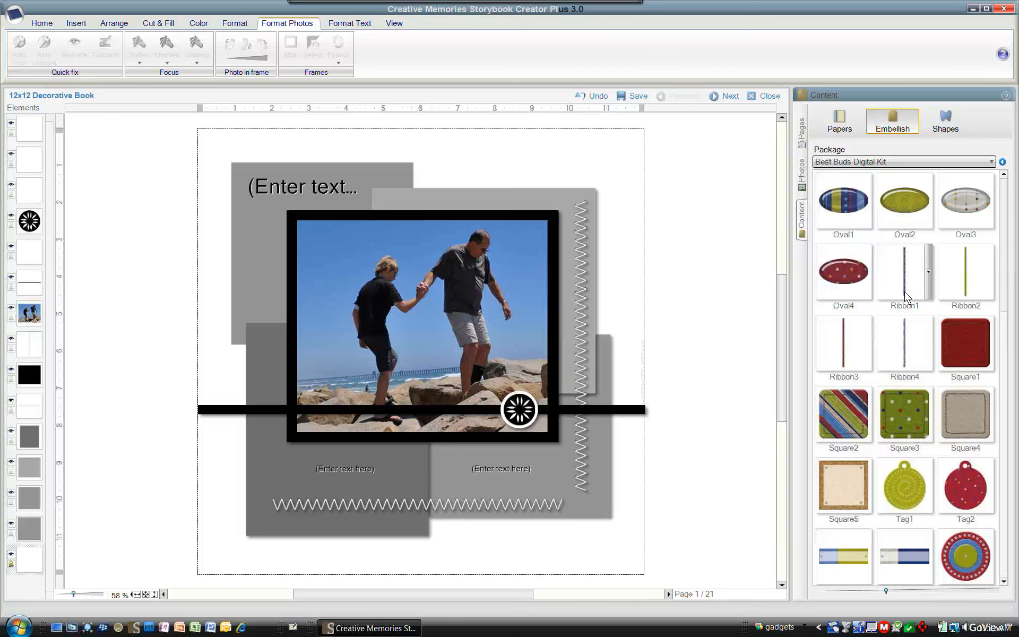
Step: Make Paper6 from the Best Buds Digital Kit papers the first page's background
click(835, 122)
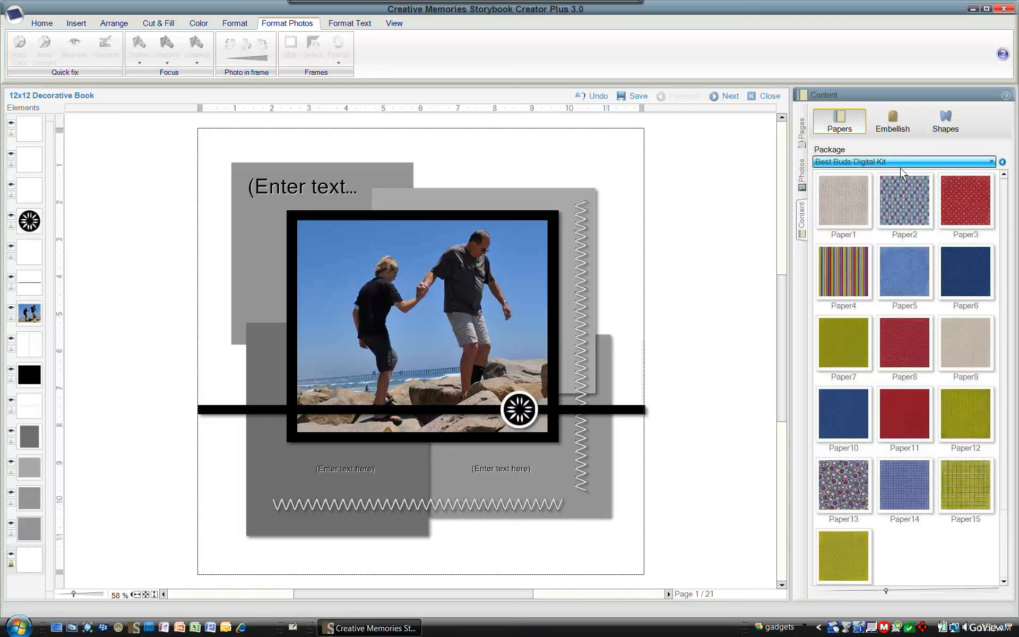
click(990, 273)
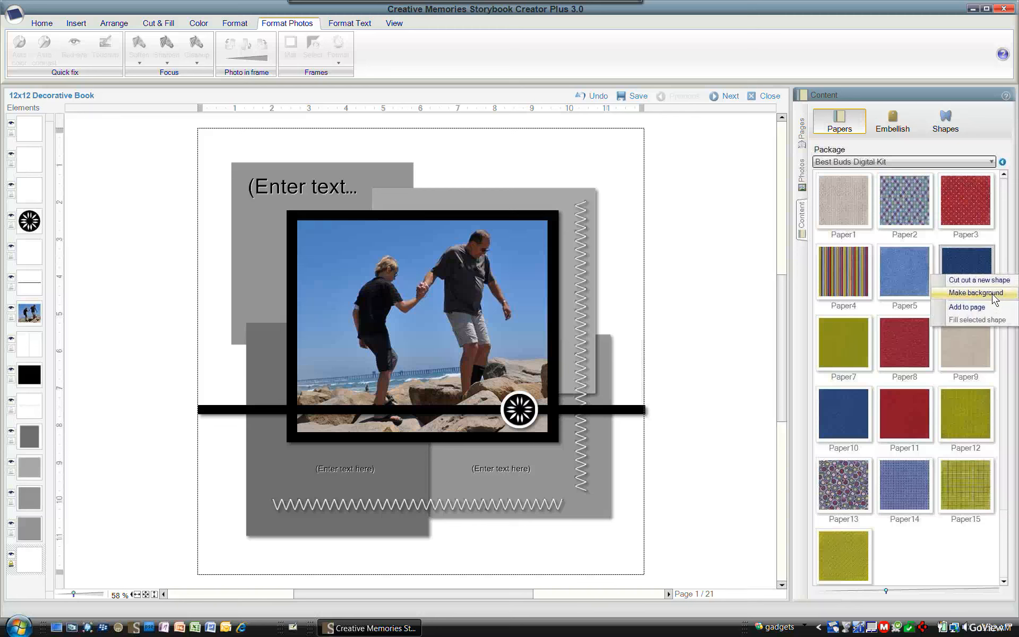
click(996, 297)
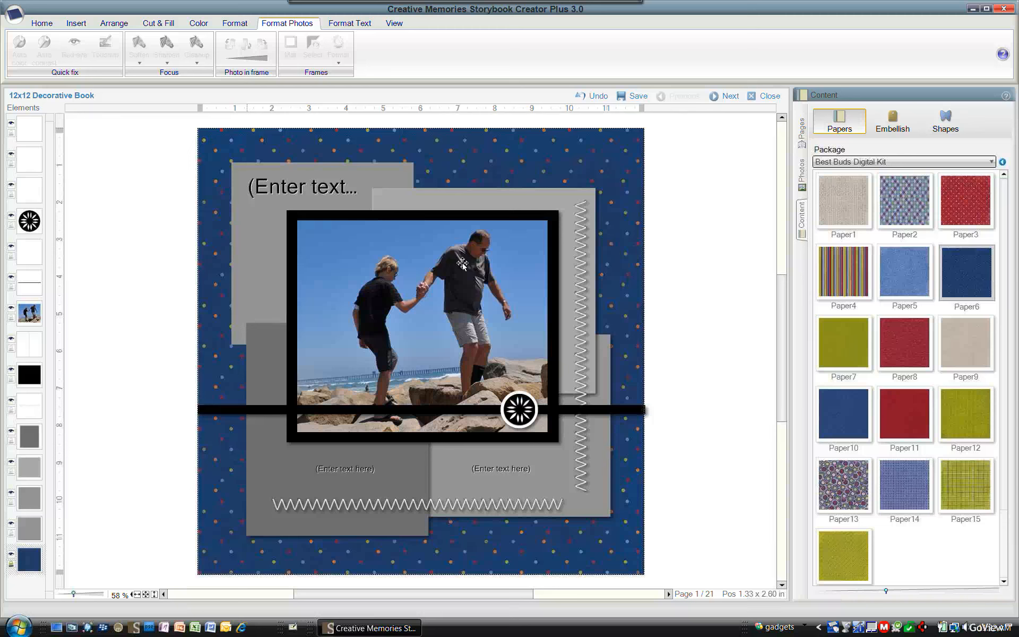
Step: Fill the page's upper-left grey block with Paper12 and the upper-right grey block with Paper3
click(244, 220)
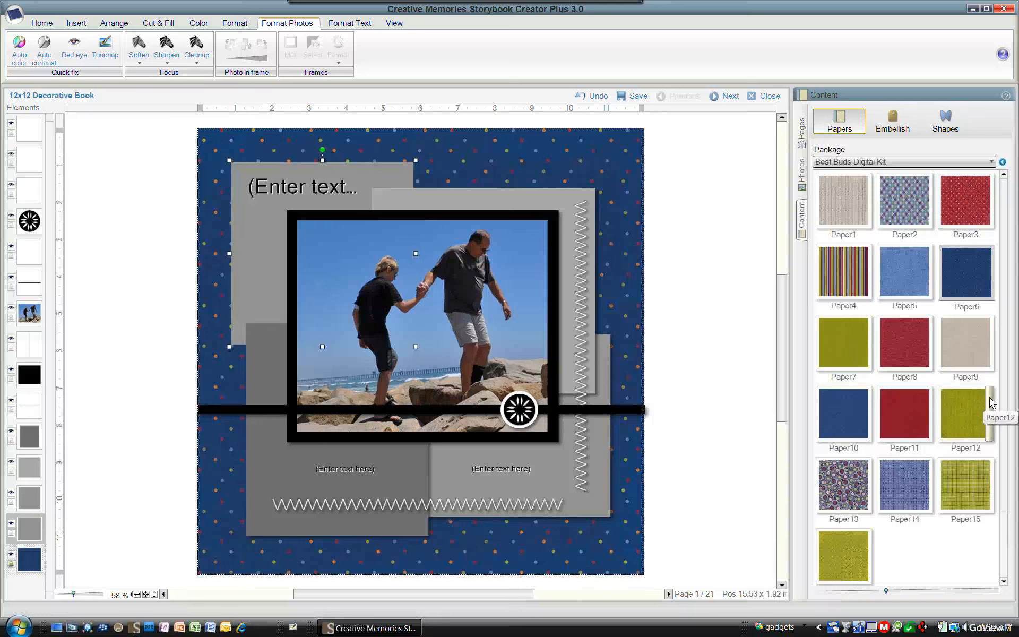
right_click(989, 397)
click(1000, 444)
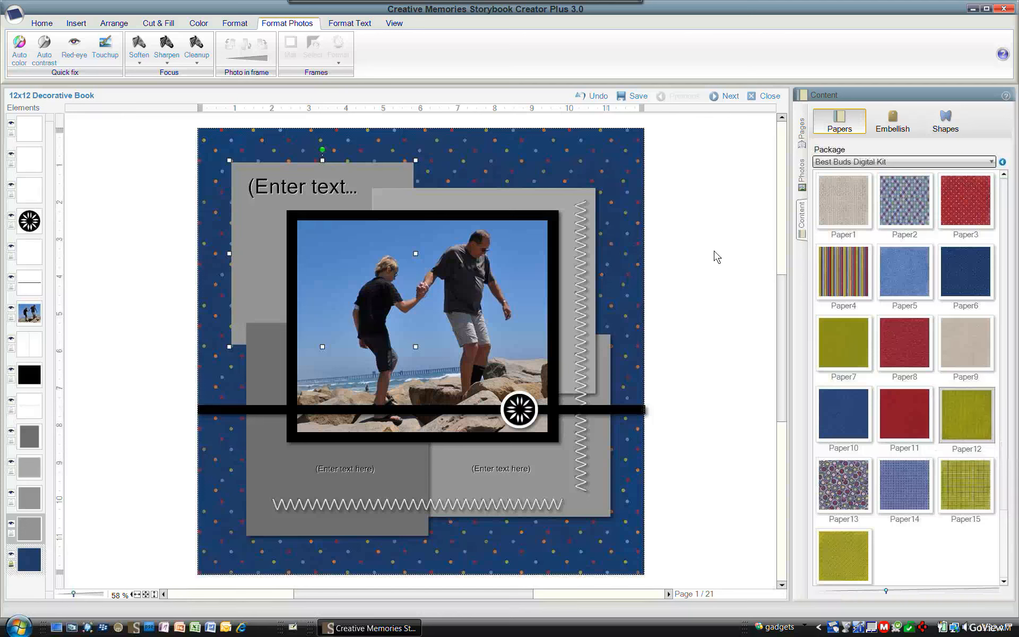
click(567, 207)
right_click(995, 207)
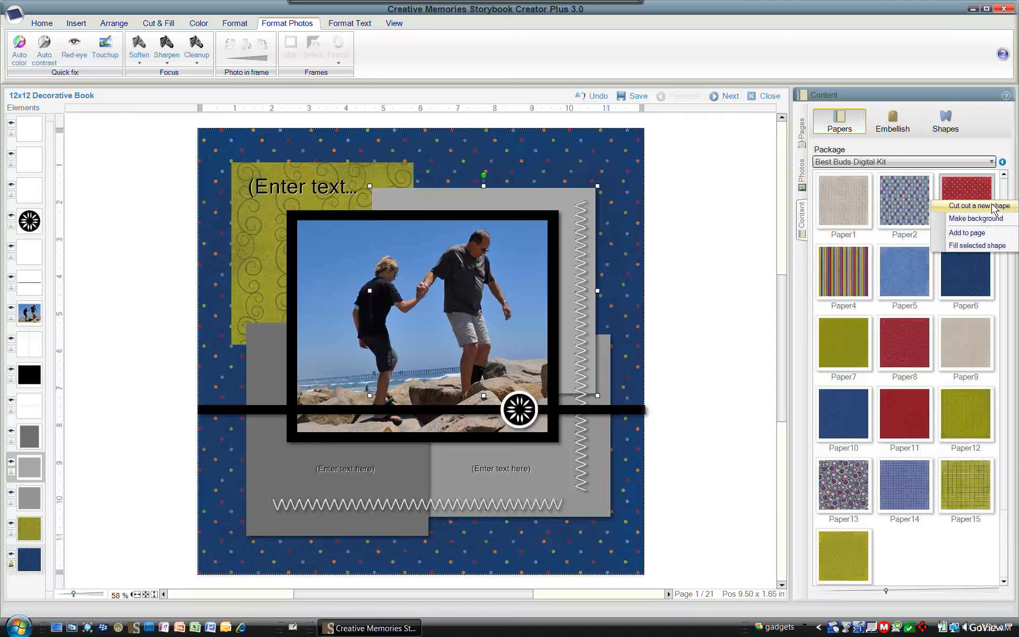
click(998, 246)
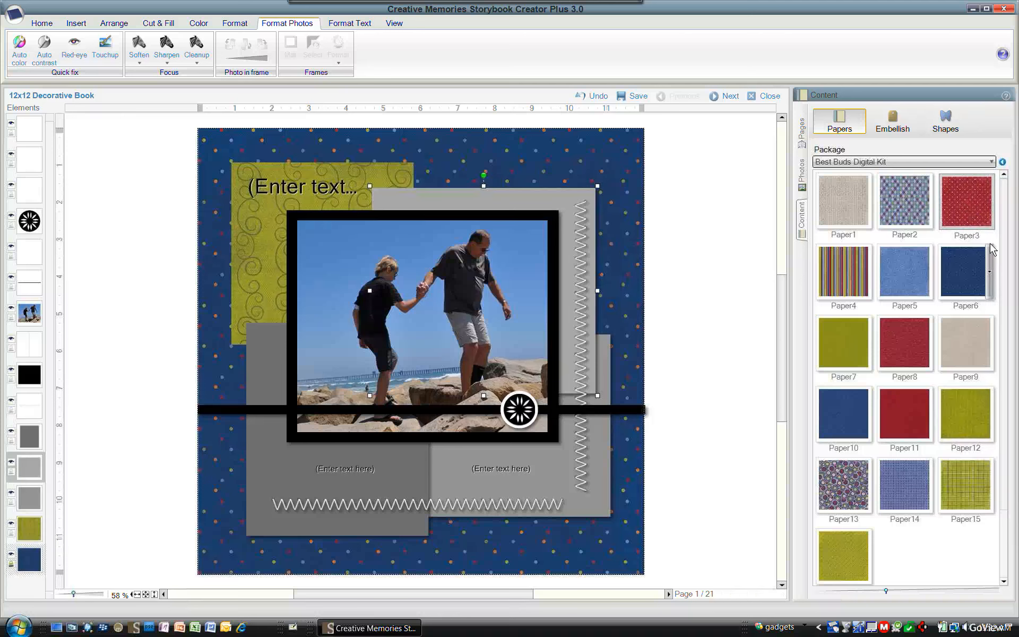
Step: Fill the lower-left grey block with Paper2 and the lower-right grey block with Paper5
click(270, 538)
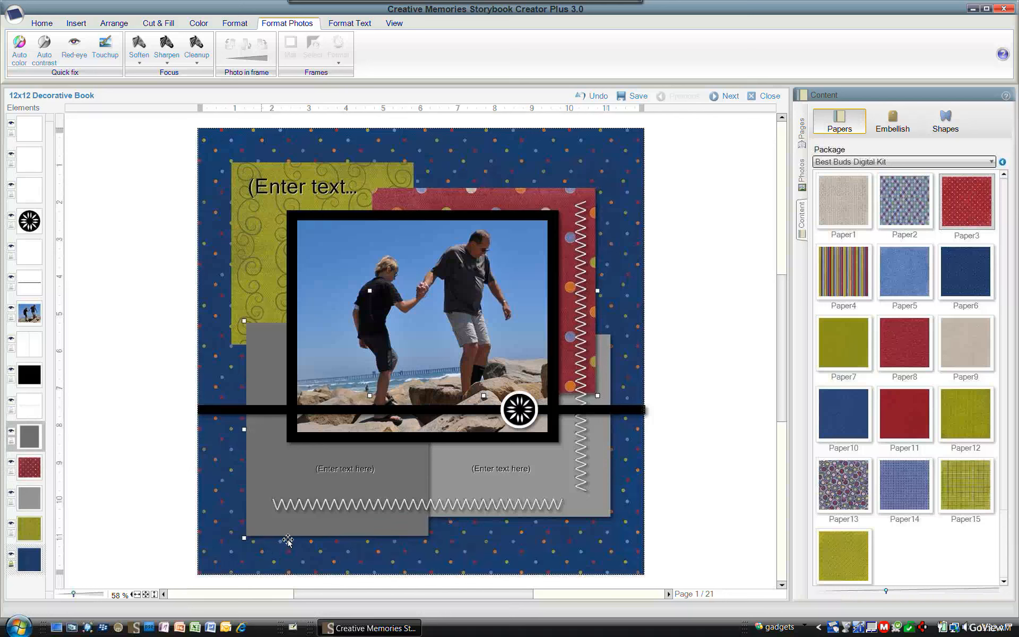
right_click(931, 212)
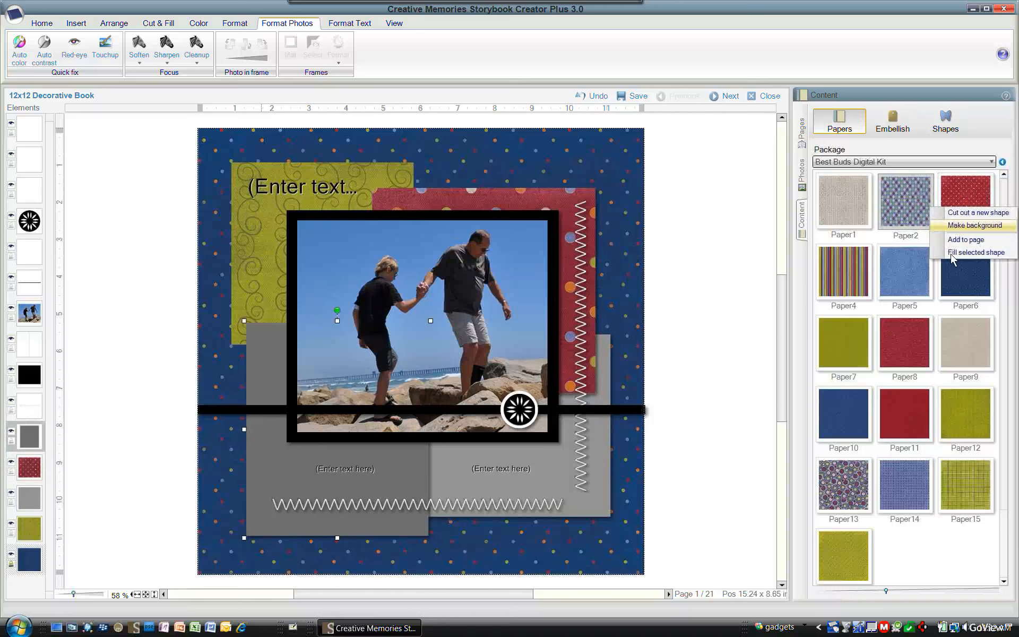
click(959, 255)
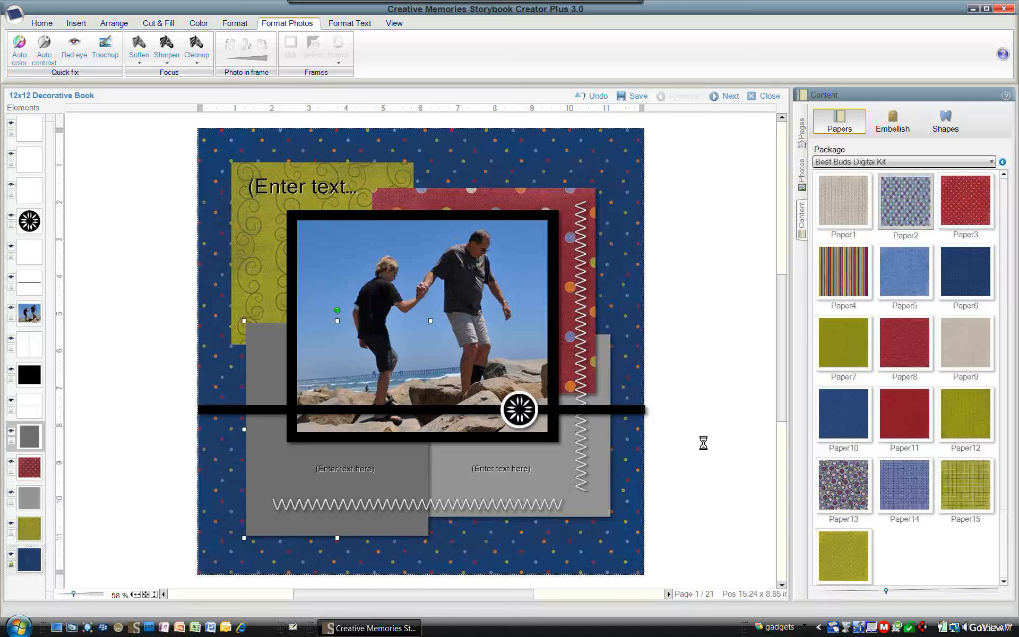
click(614, 510)
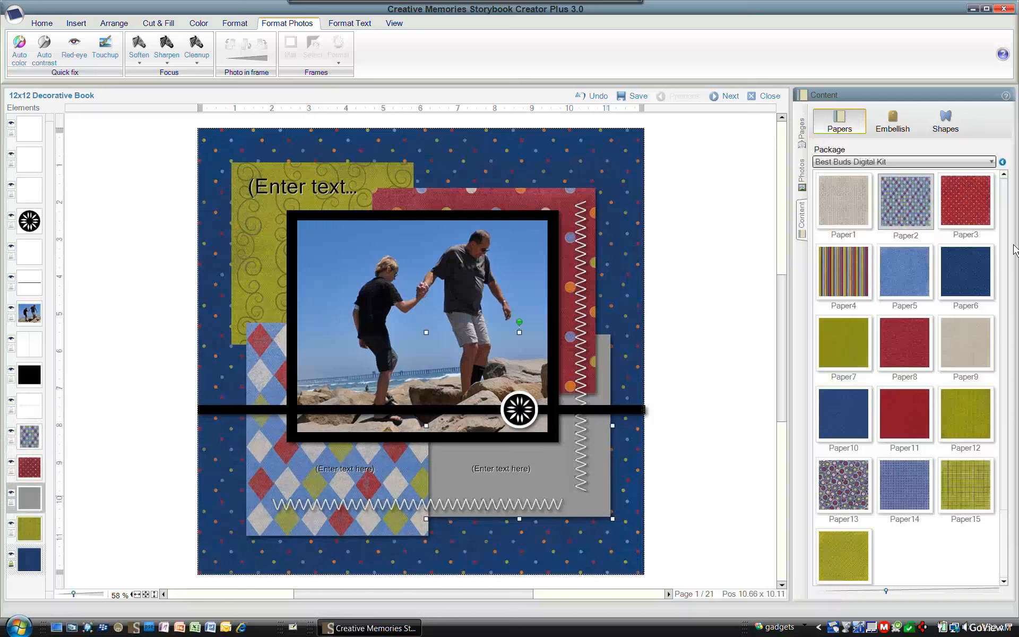
right_click(928, 297)
click(955, 319)
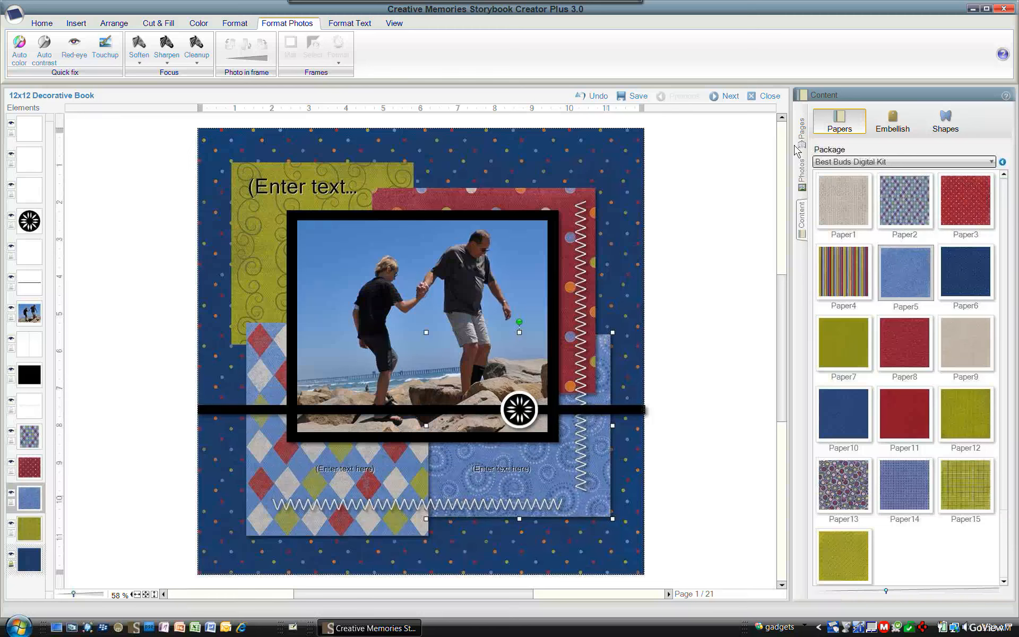
Step: Add the AdventureQuo embellishment to the page and delete the empty title text box on the green block
click(895, 129)
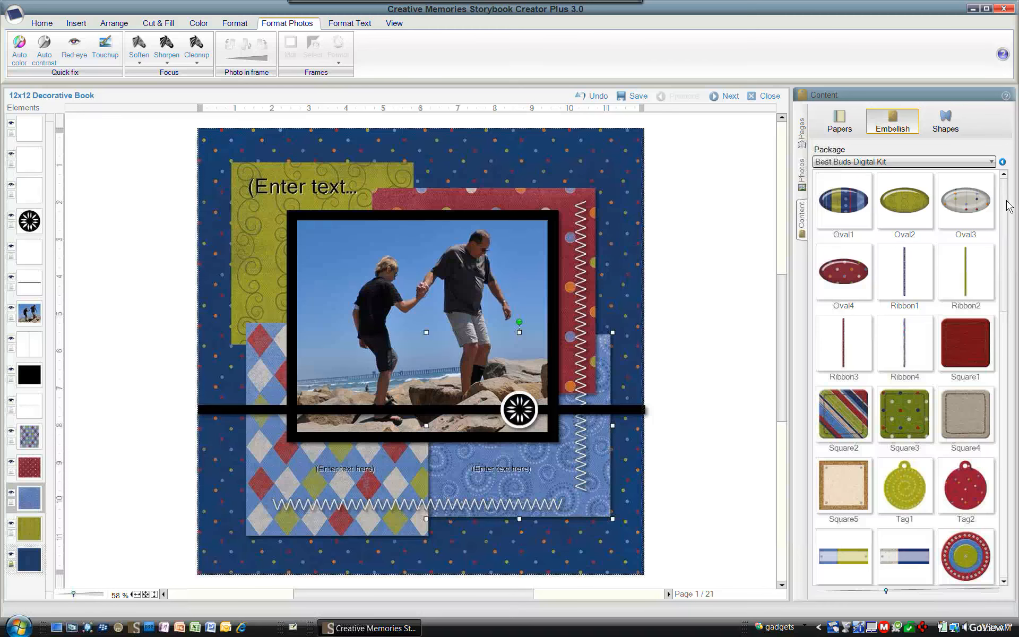
scroll(1012, 302, down, 3)
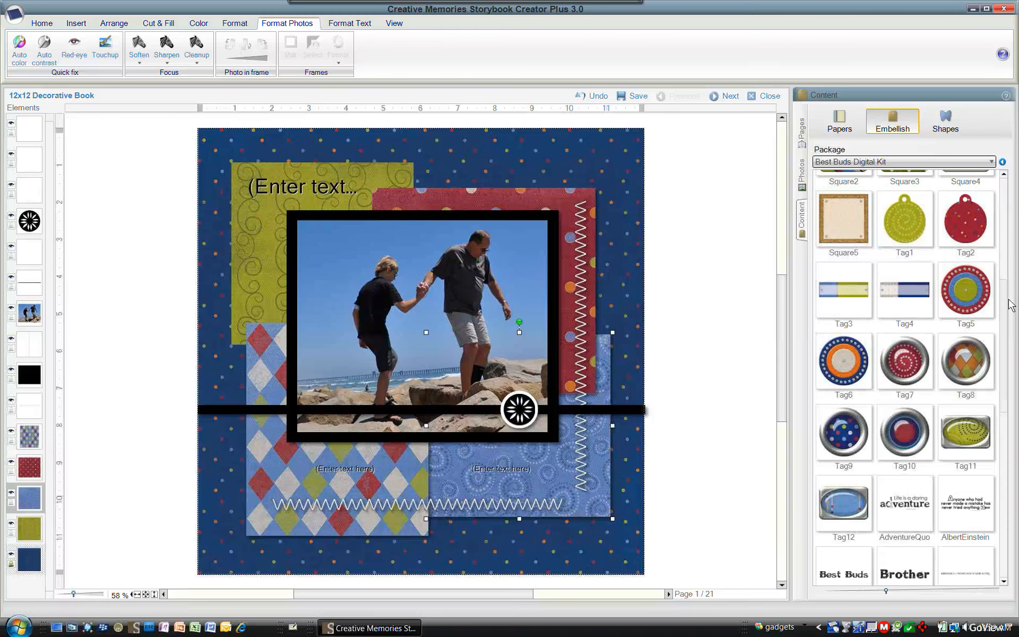
mouse_move(907, 506)
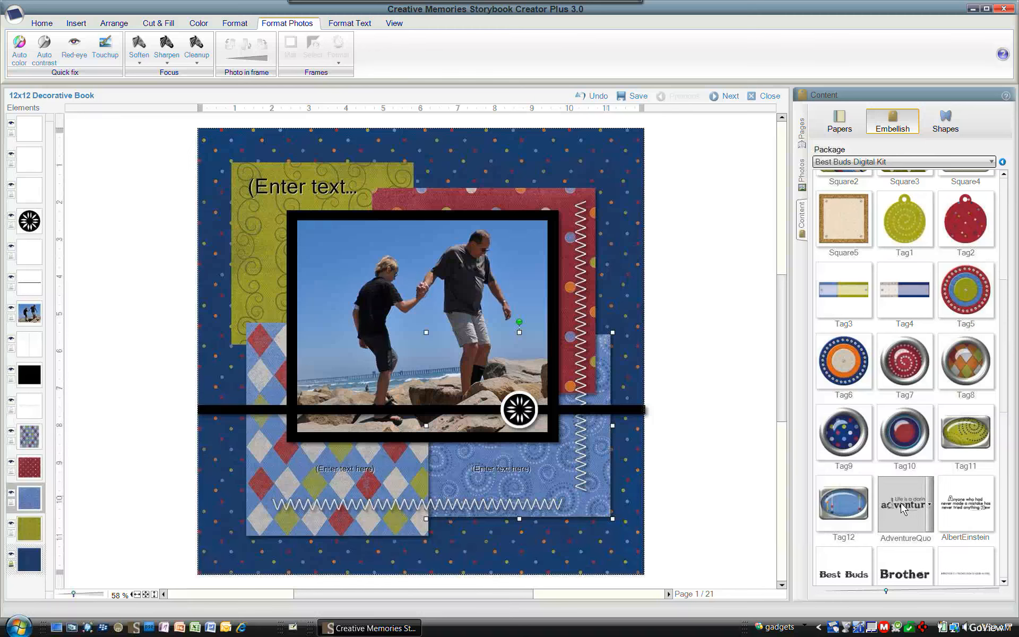
click(285, 195)
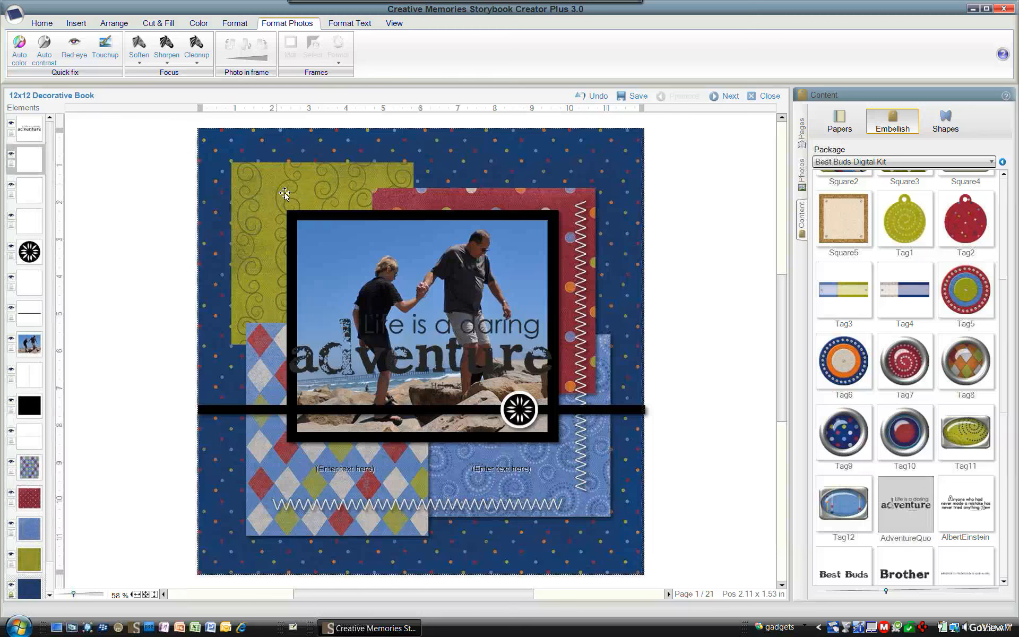
Step: Move the adventure quote onto the upper-left green block and shrink it to fit above the photo frame
click(406, 367)
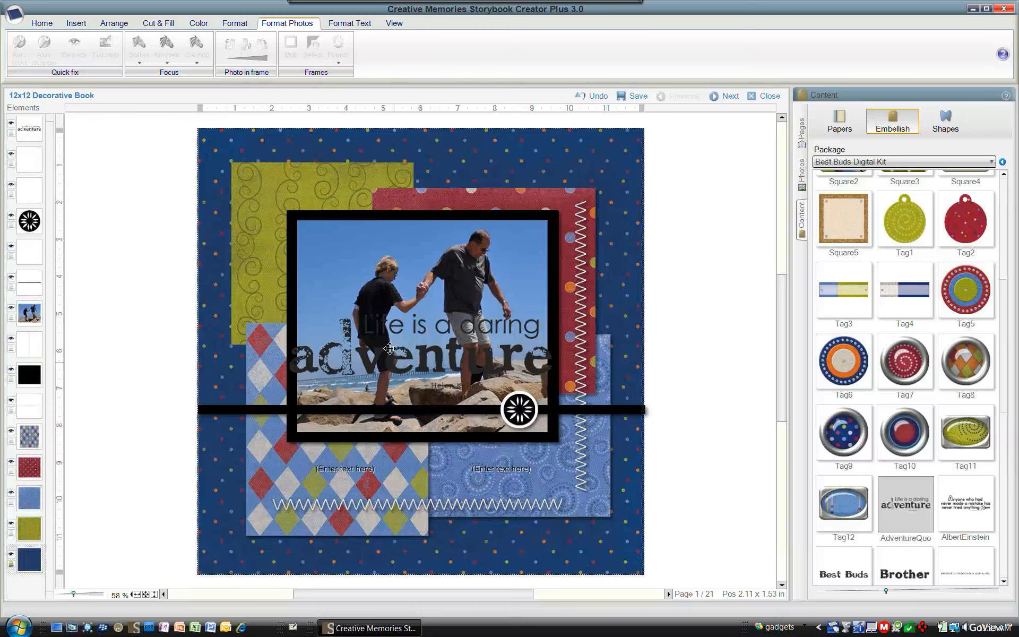
drag(390, 348, 432, 170)
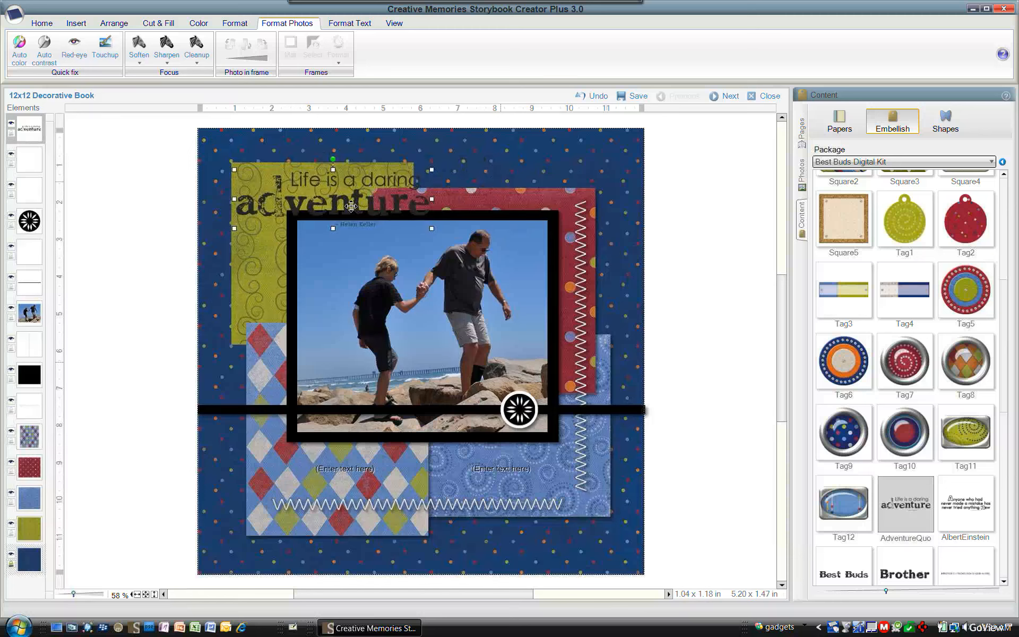
drag(351, 207, 344, 199)
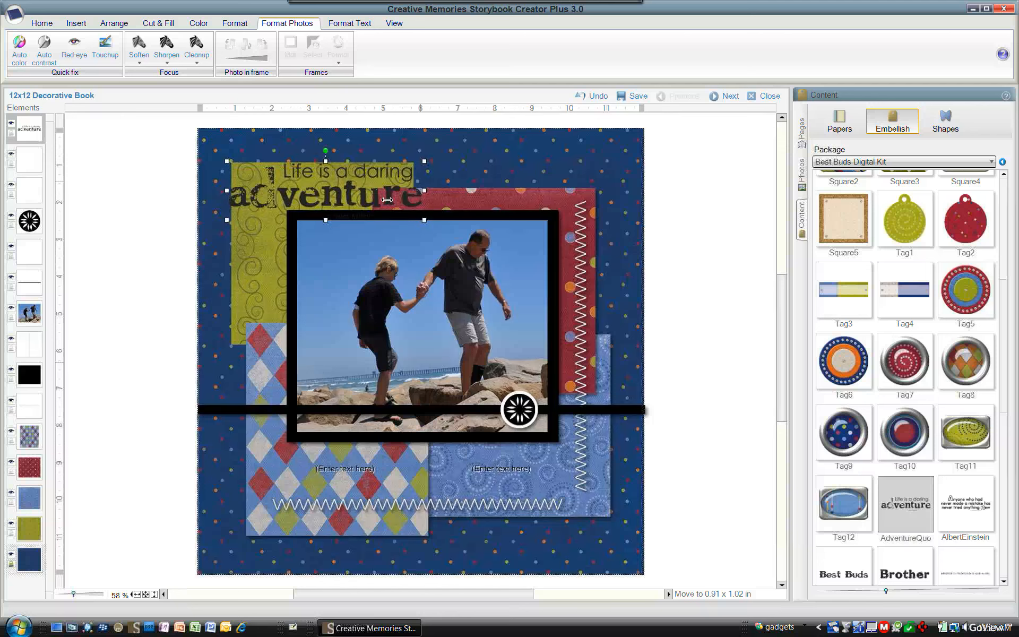
drag(286, 203, 314, 204)
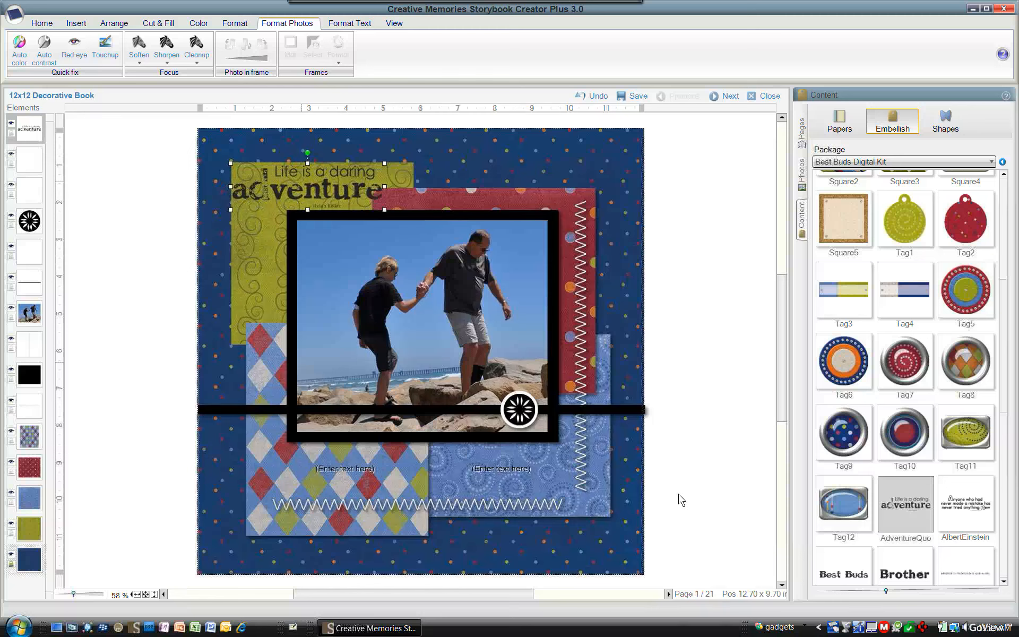
Step: Enter the caption "A day at the beach." in the text box on the lower-right blue block
click(528, 475)
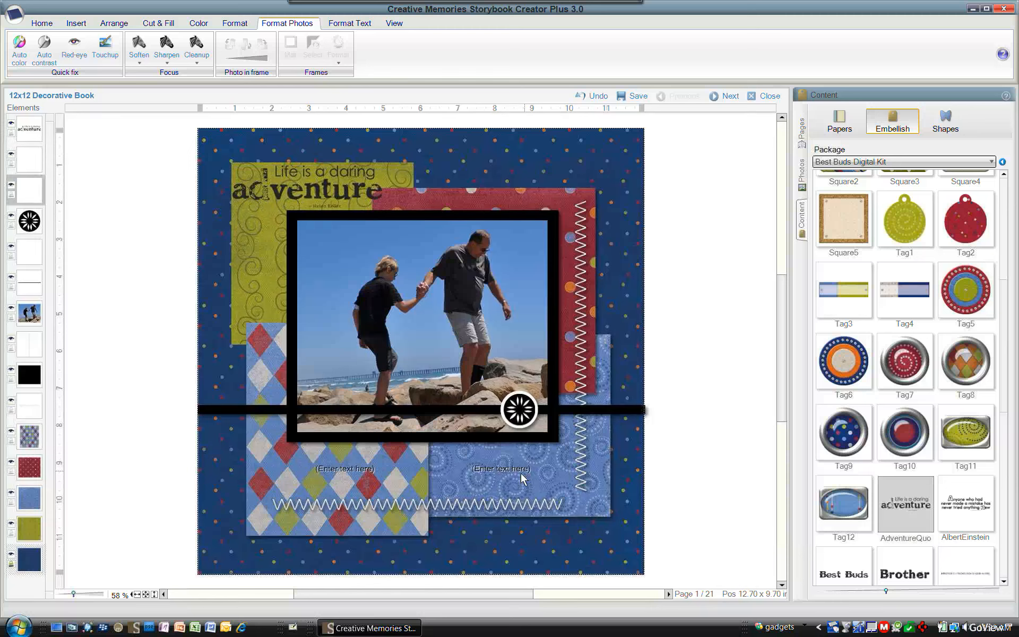
click(521, 473)
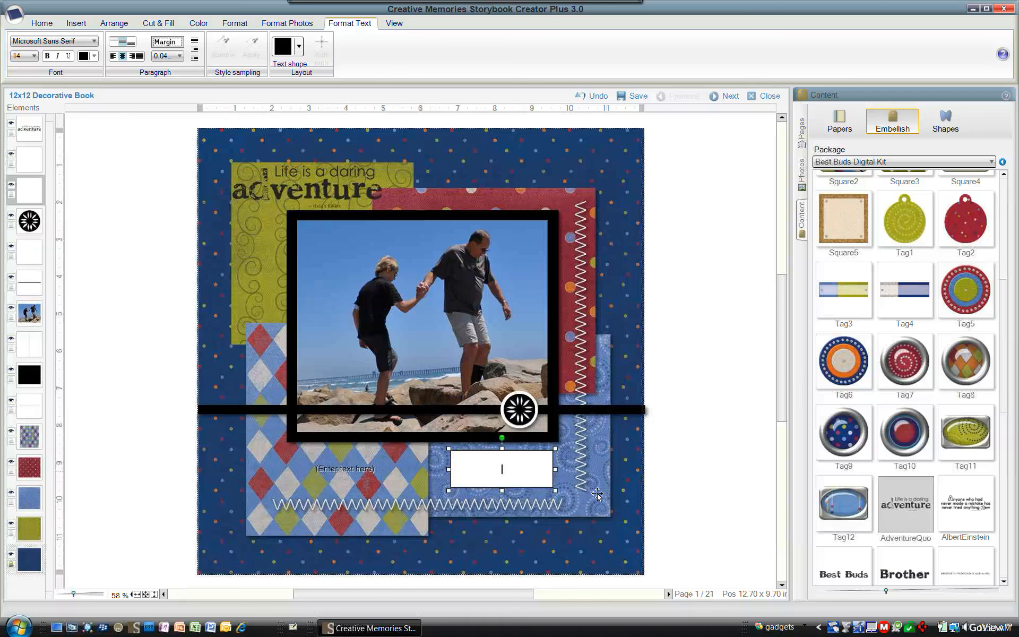
text(A day at the beach.)
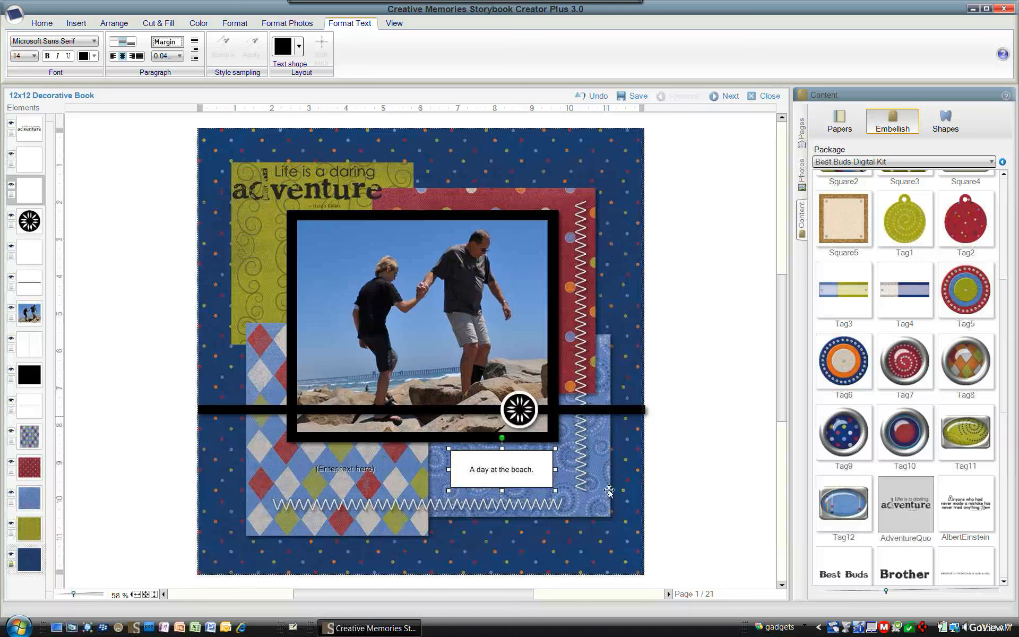
click(506, 500)
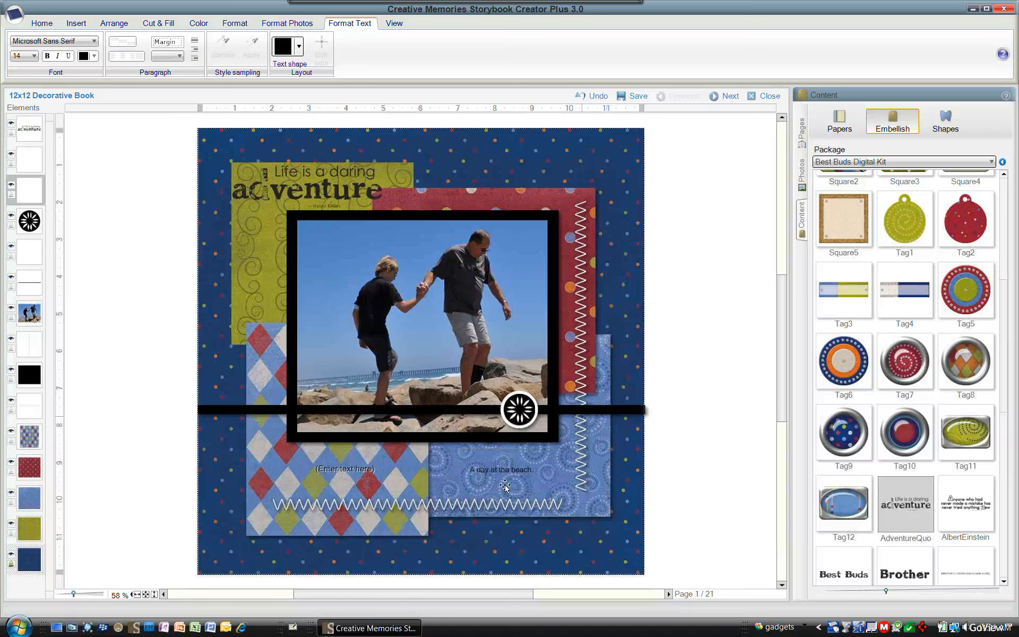
Step: Set the beach caption's font size to 26 pt and delete the empty text box on the argyle block
click(473, 474)
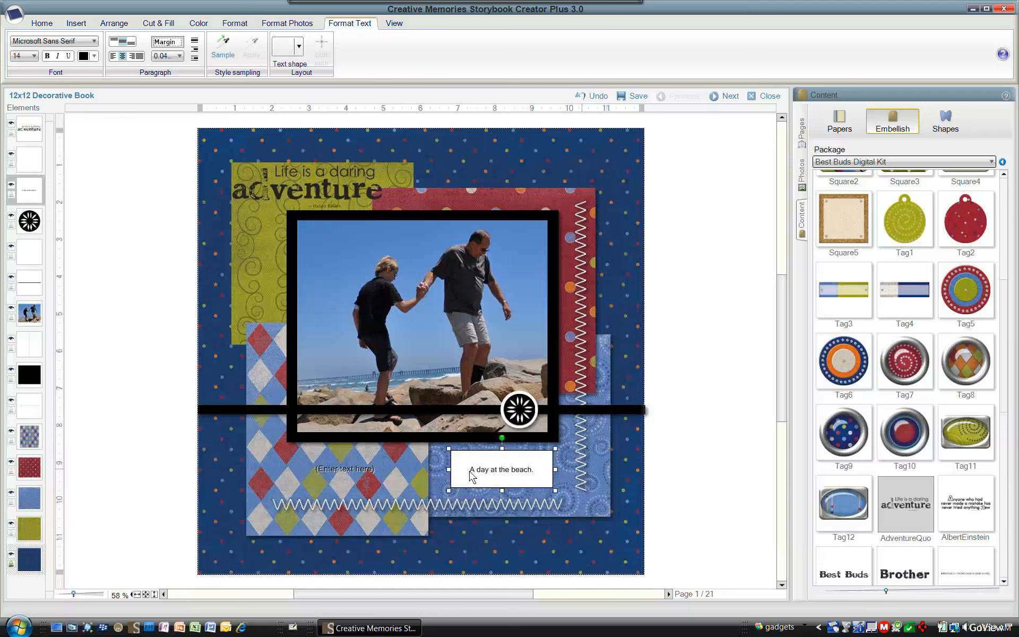
drag(470, 471, 544, 474)
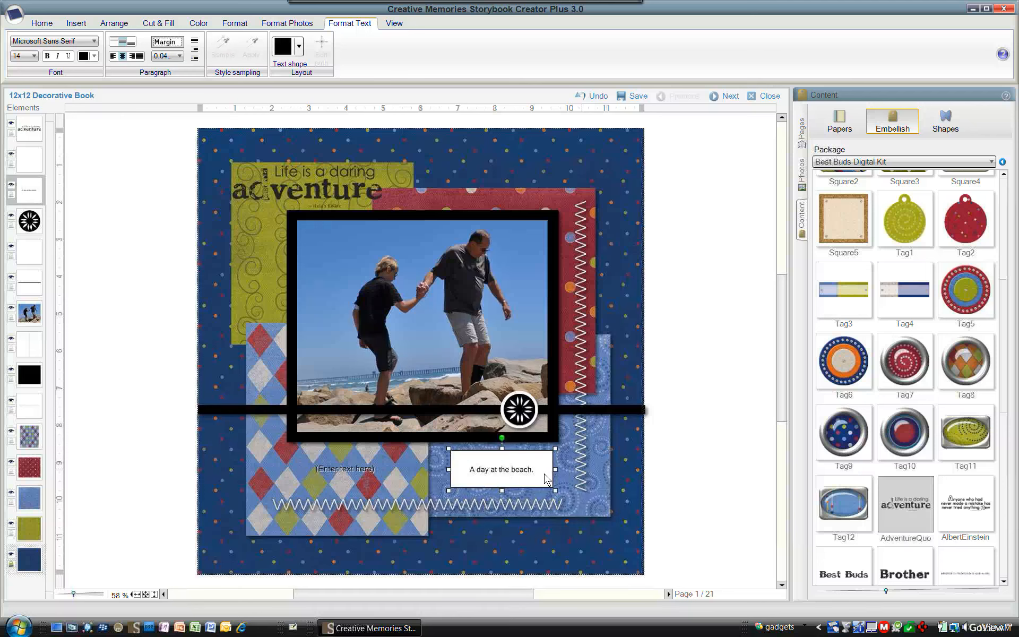
click(35, 55)
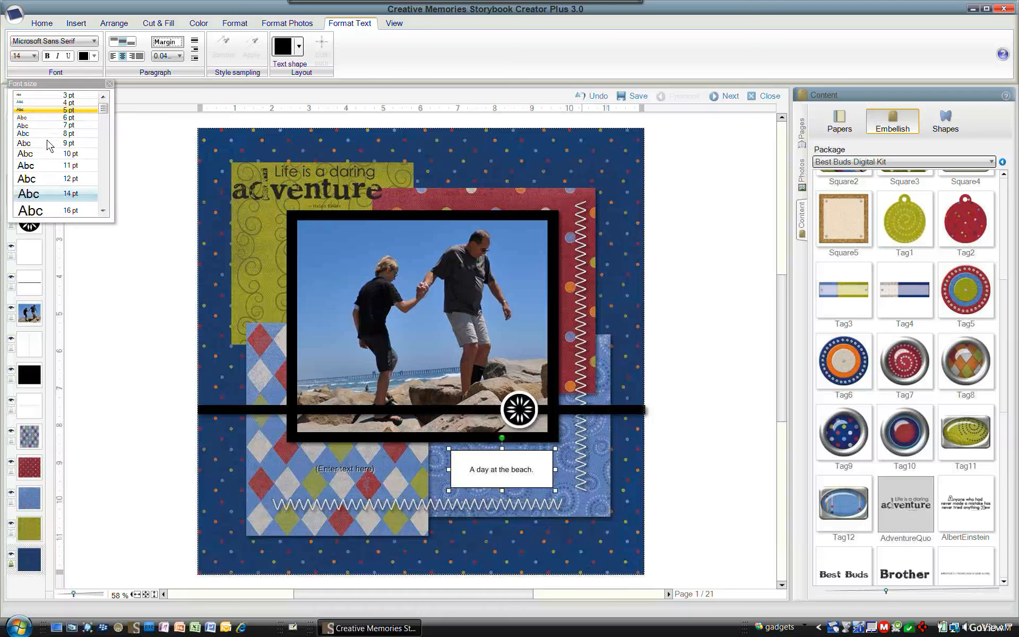
scroll(49, 144, down, 4)
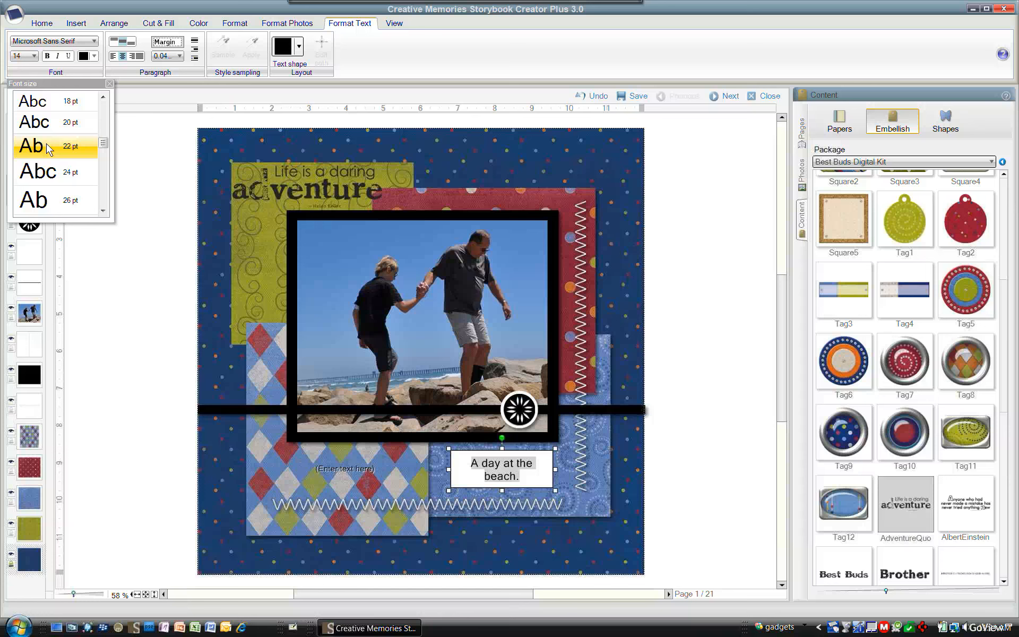
click(47, 173)
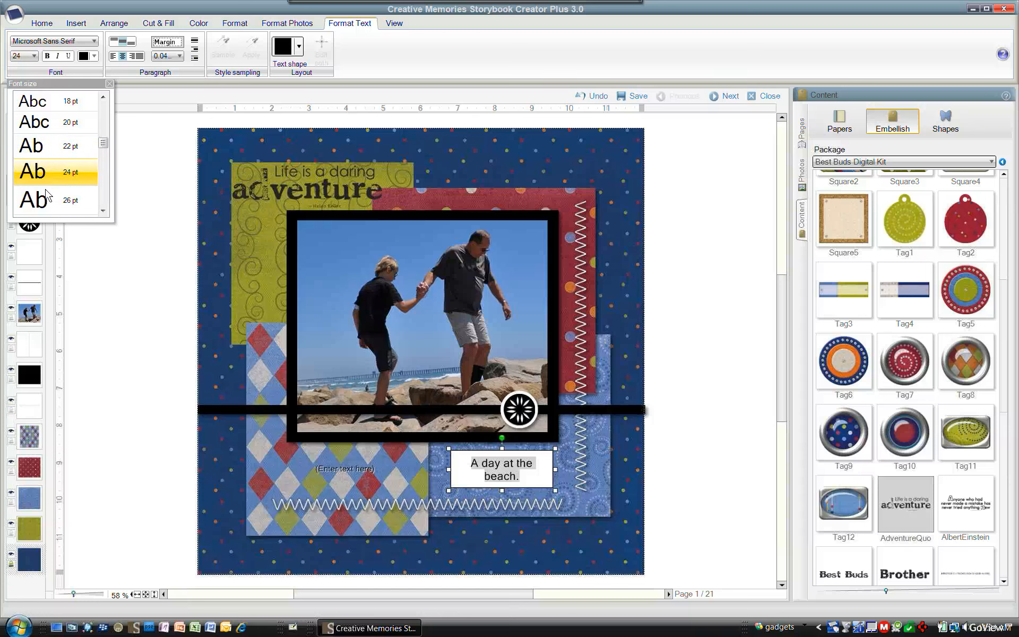
click(47, 207)
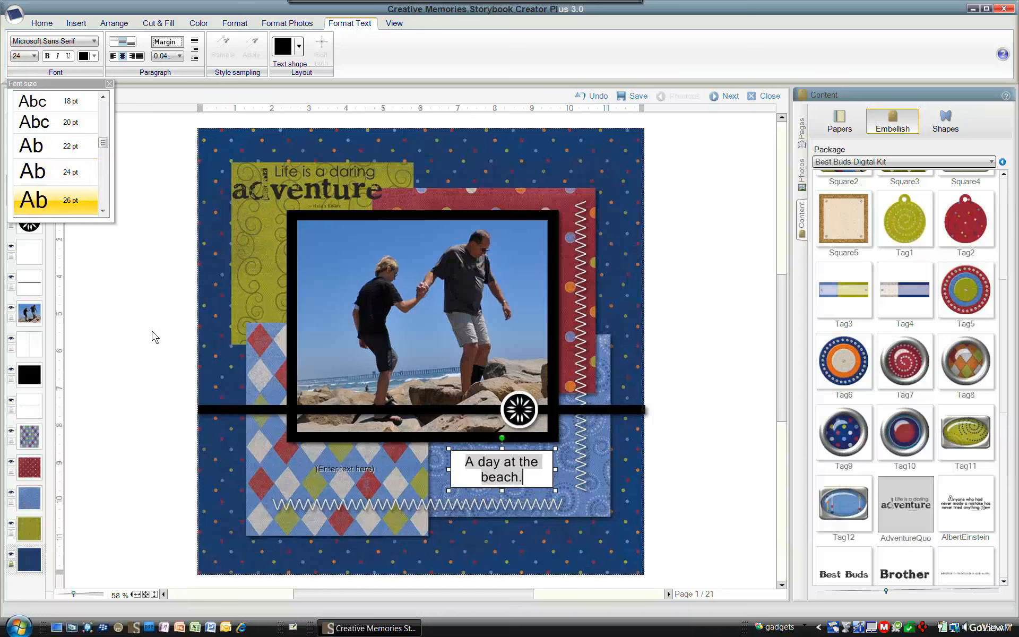
click(133, 325)
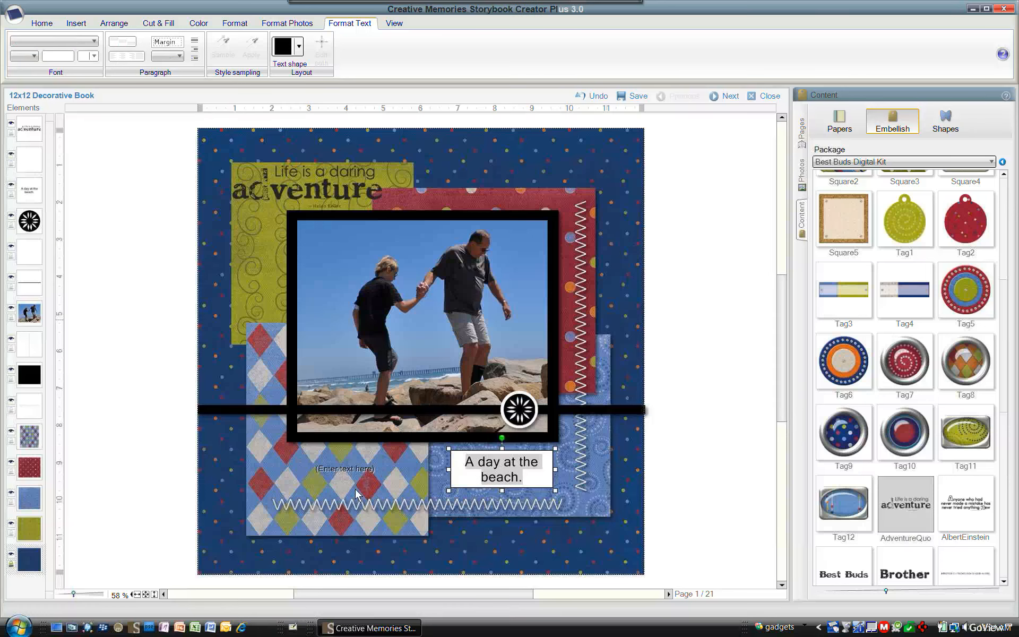
click(454, 444)
key(Delete)
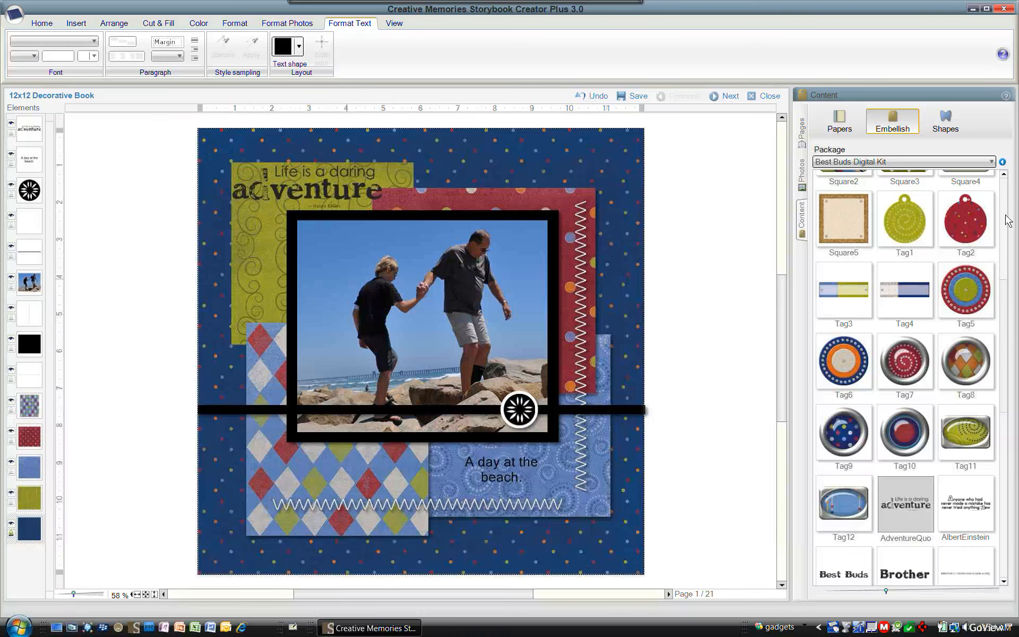
Step: Add the Overlay5 embellishment from the Best Buds Digital Kit to the first page
click(1007, 300)
click(1007, 366)
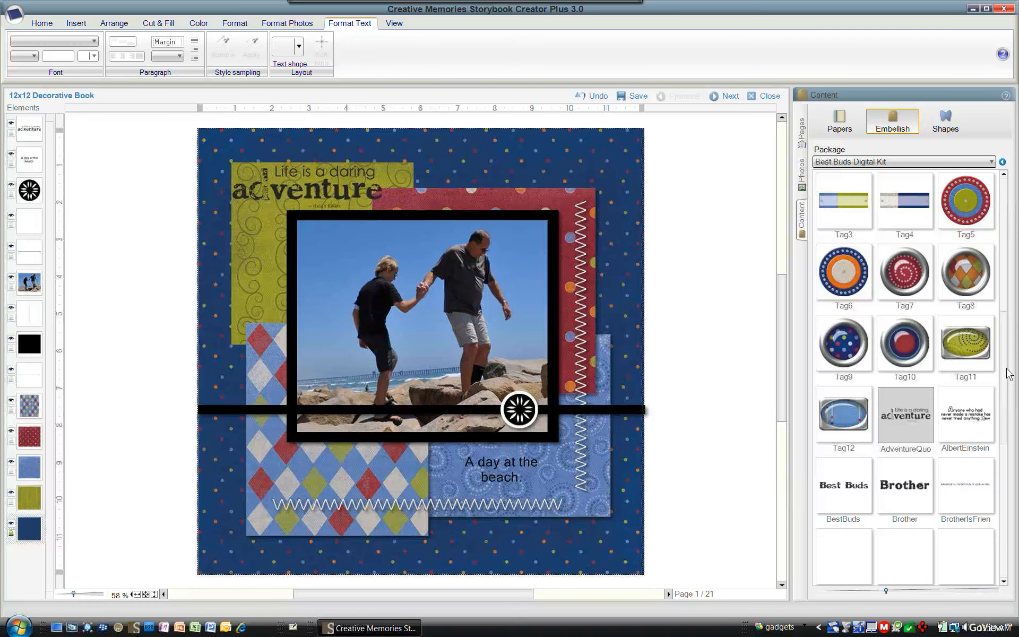
click(1008, 374)
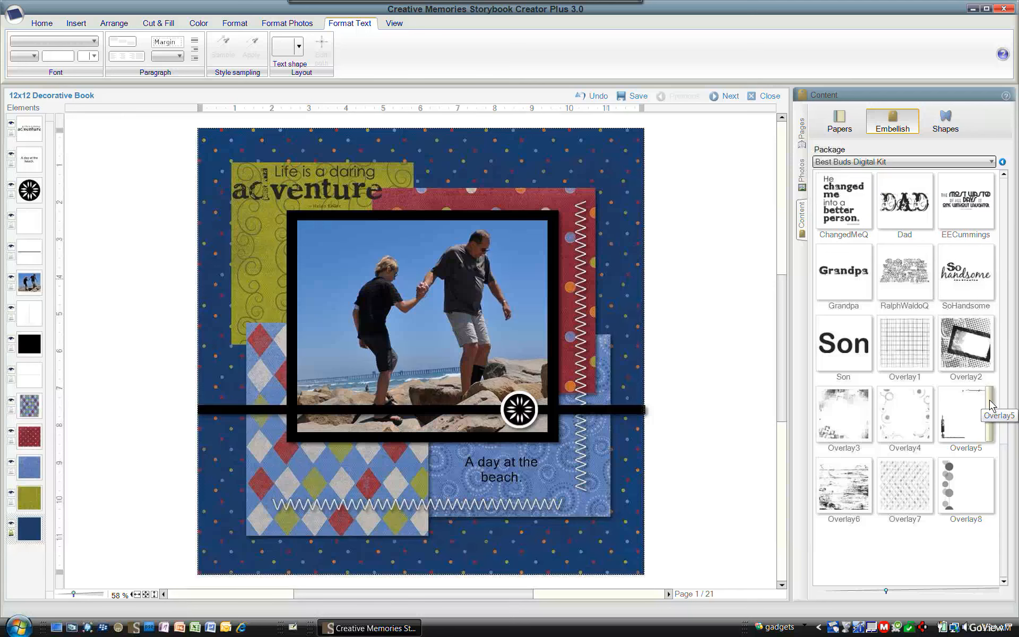
right_click(991, 406)
click(989, 405)
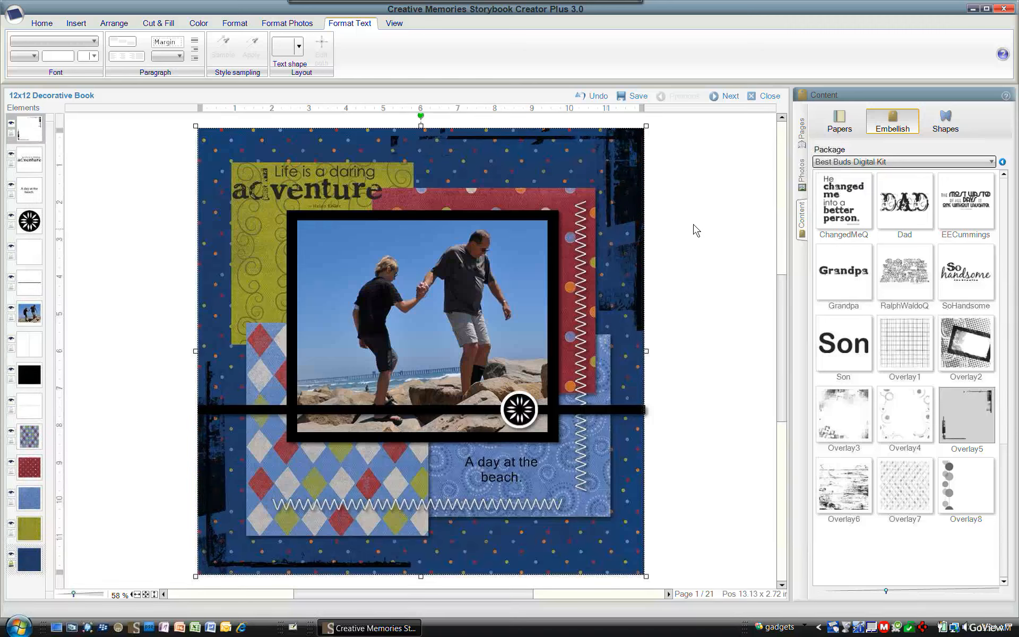
Step: Look over the project's page thumbnails and its imported photos, ending on the page overview
click(802, 128)
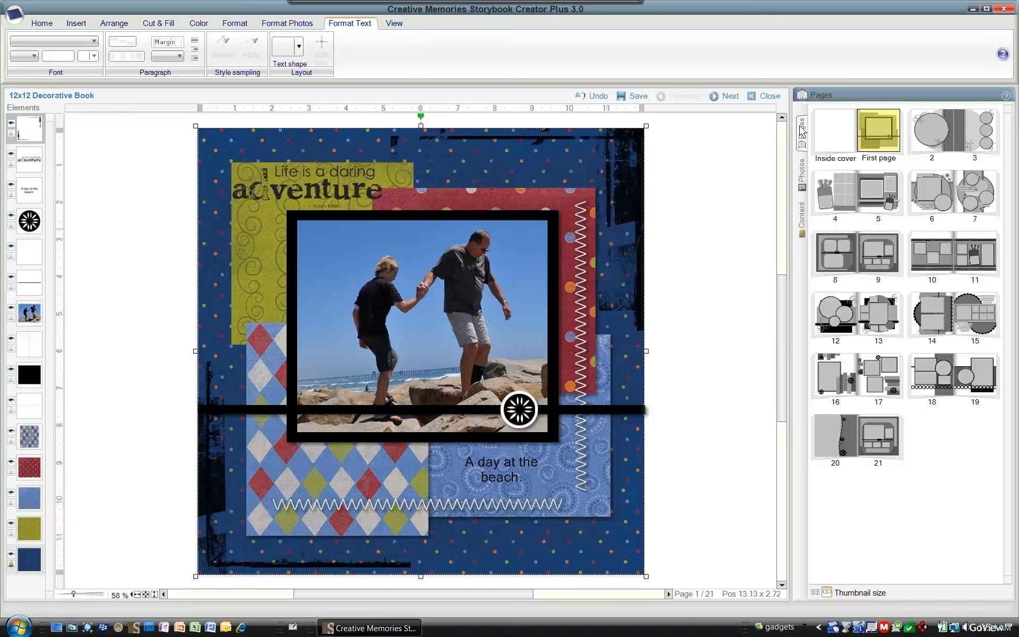
click(804, 176)
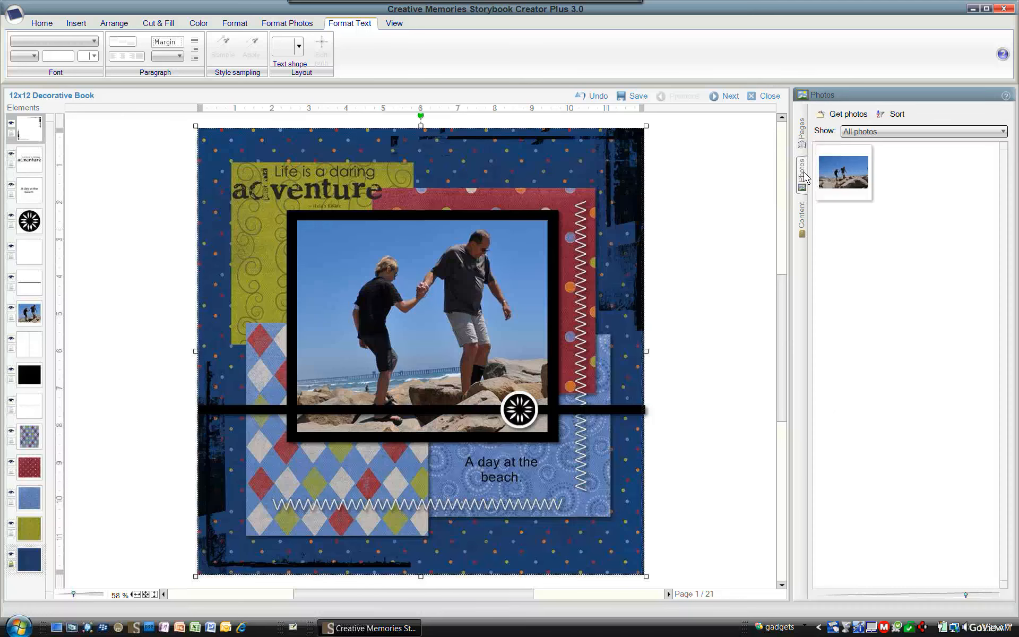
click(804, 135)
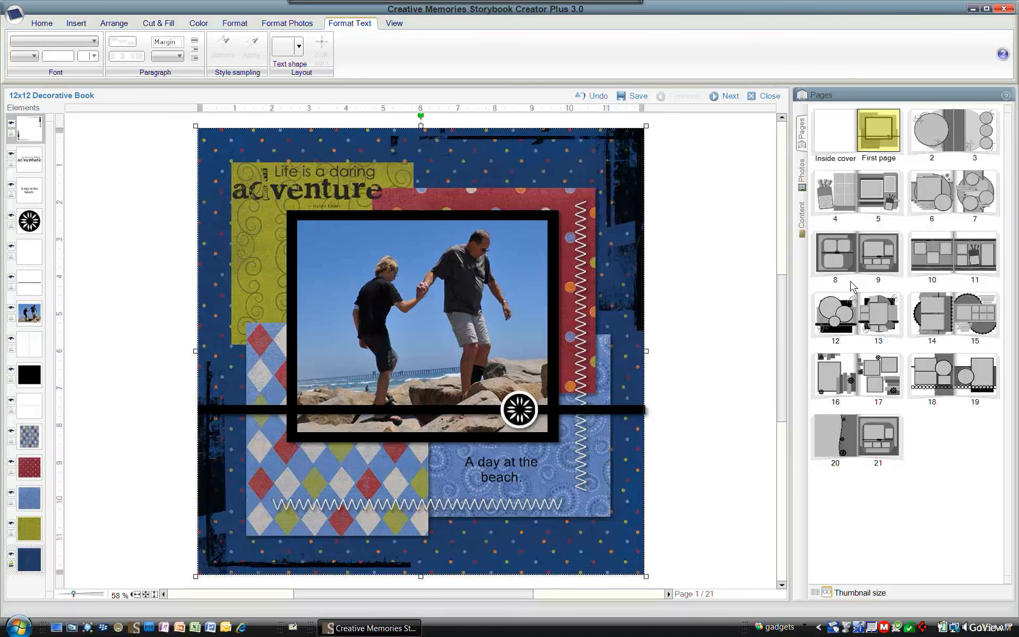